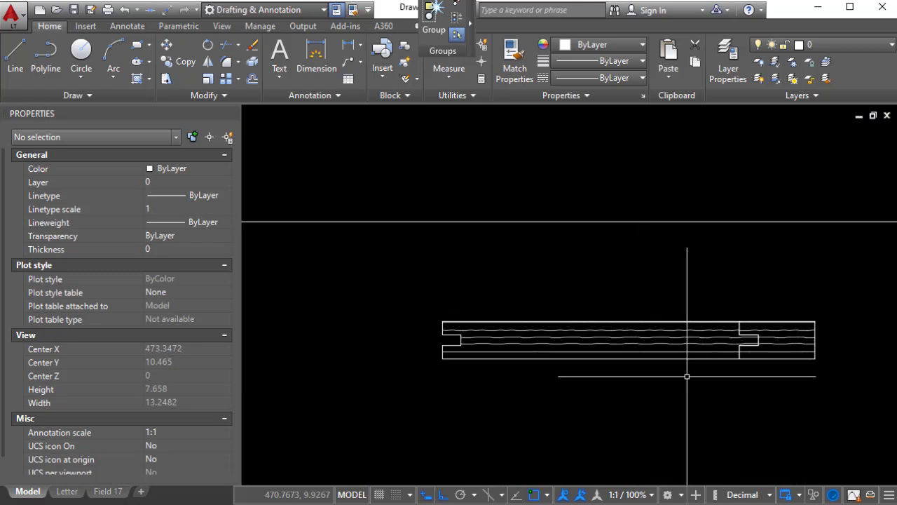
Step: Move the floor2 plank strip up onto the room's floor line at the lower-right corner
left_click(807, 414)
left_click(657, 273)
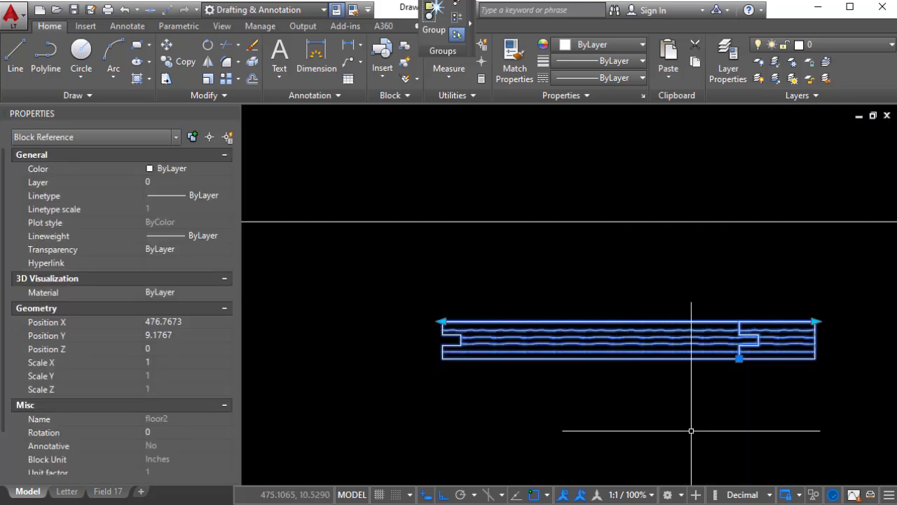
left_click(739, 358)
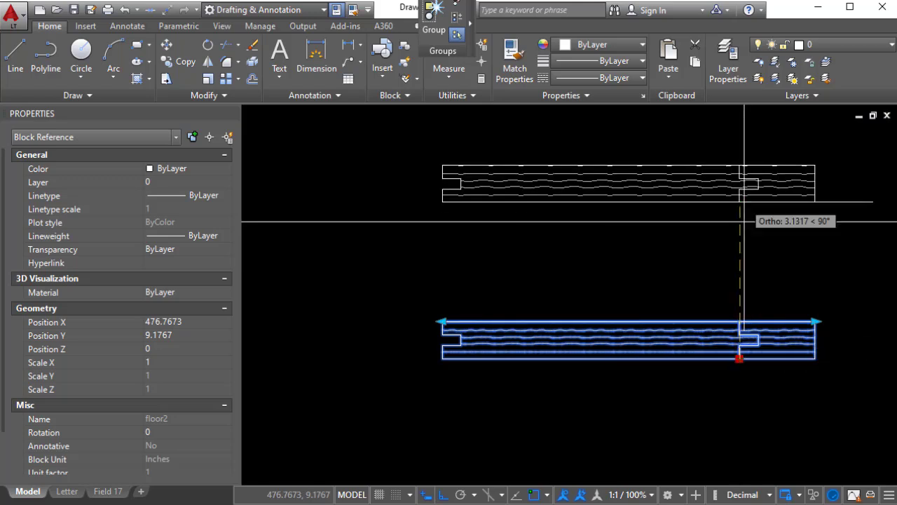
left_click(739, 222)
scroll(726, 325, "down", 10)
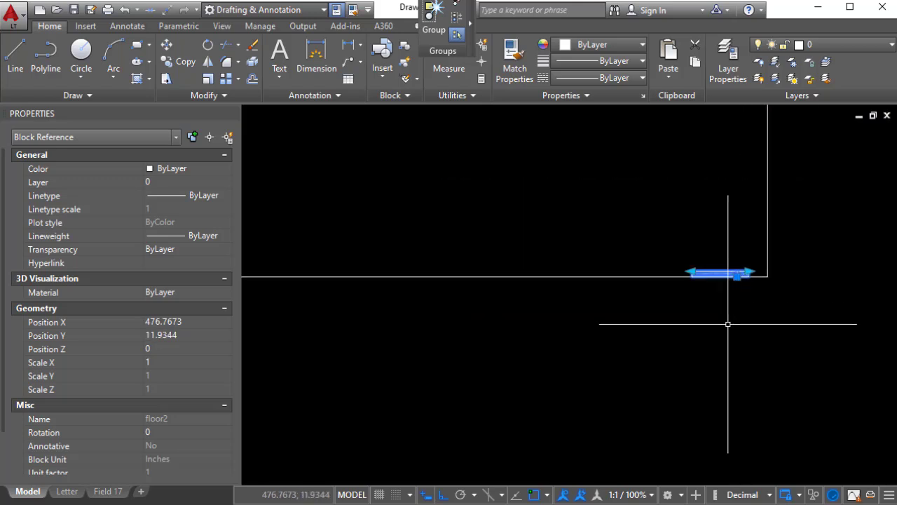
scroll(719, 345, "up", 3)
scroll(719, 345, "up", 4)
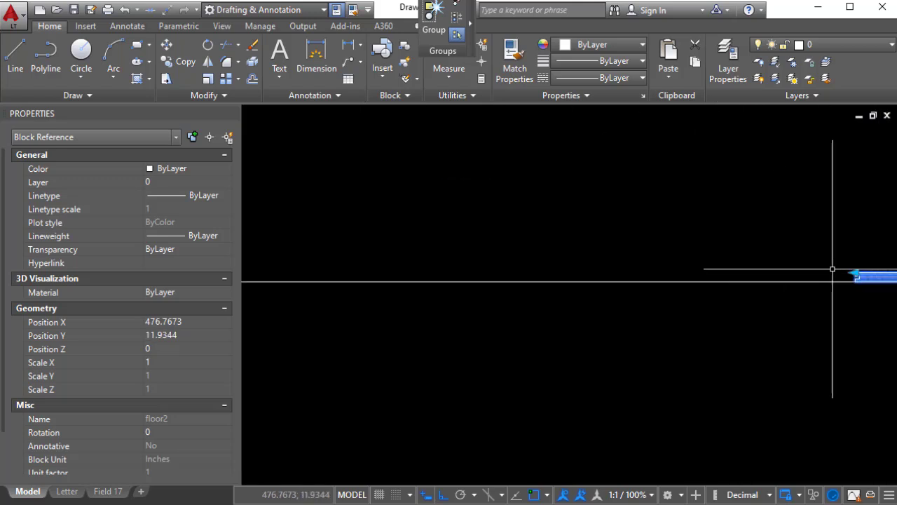
scroll(855, 274, "down", 8)
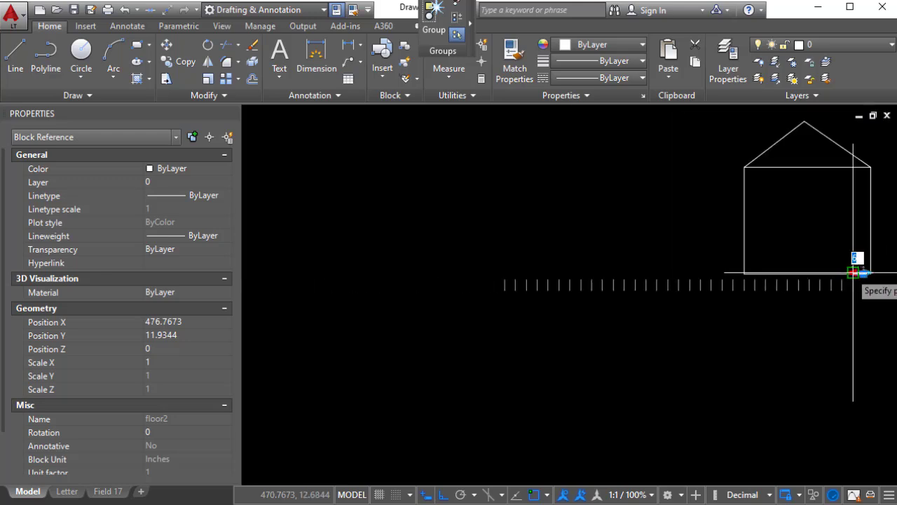
scroll(750, 276, "up", 5)
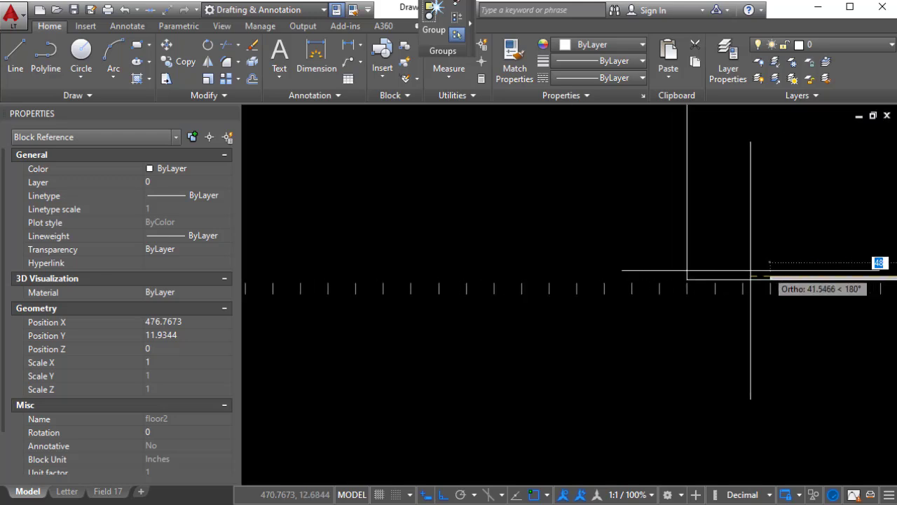
left_click(691, 273)
scroll(691, 274, "down", 6)
scroll(697, 262, "up", 6)
key("Escape")
Step: Stretch the floor2 strip's right end out to the right wall
scroll(515, 315, "down", 6)
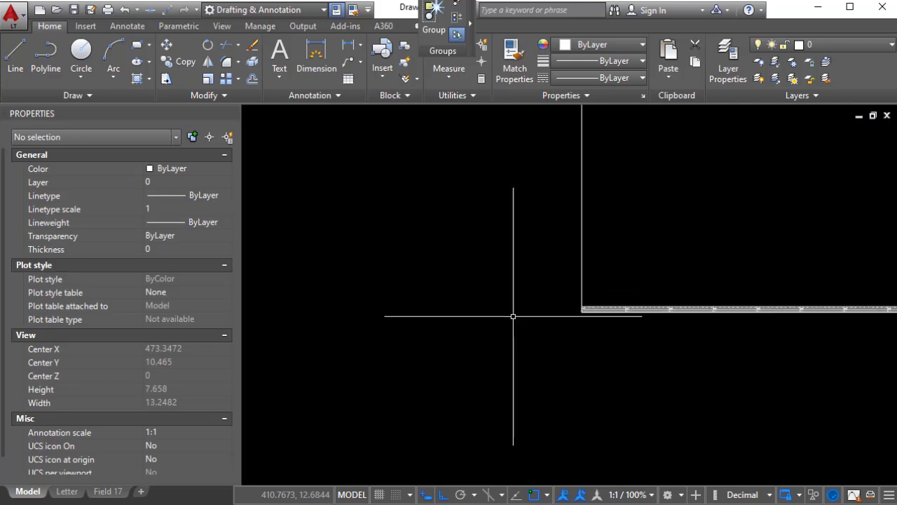
scroll(753, 285, "up", 5)
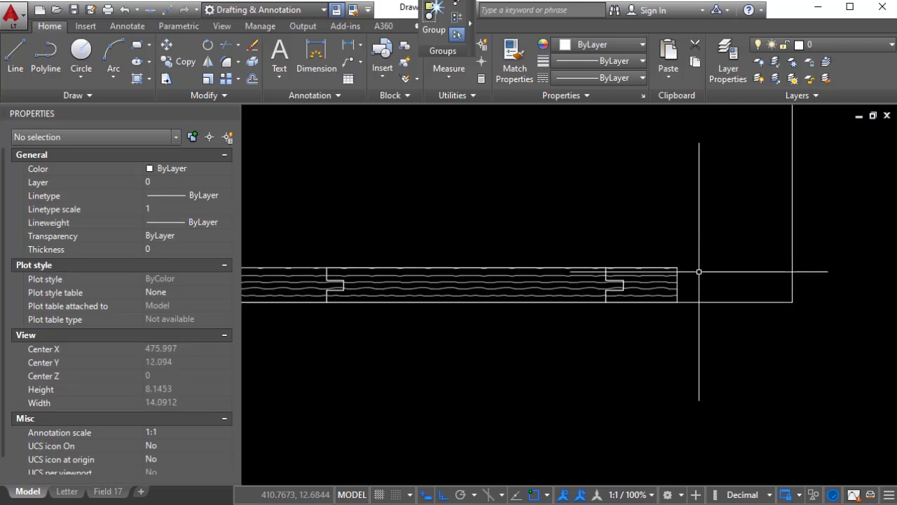
left_click(672, 238)
left_click(668, 269)
left_click(677, 267)
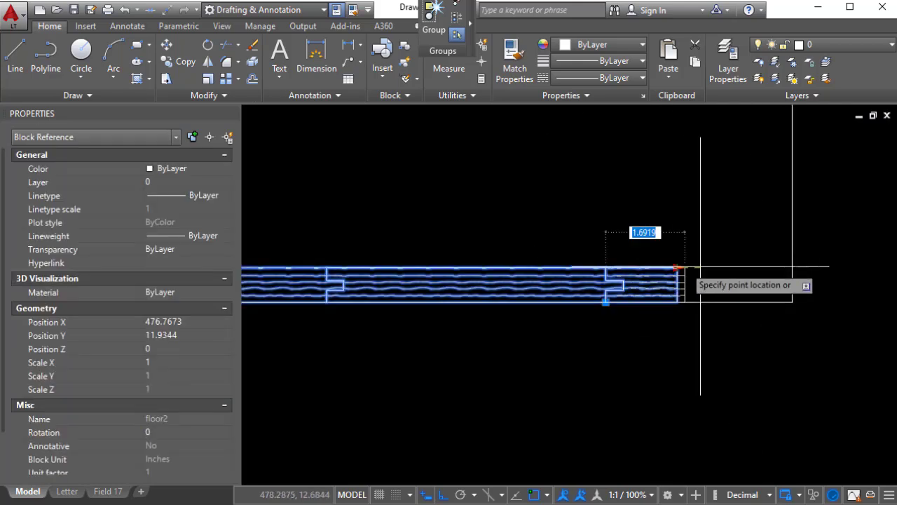
left_click(792, 267)
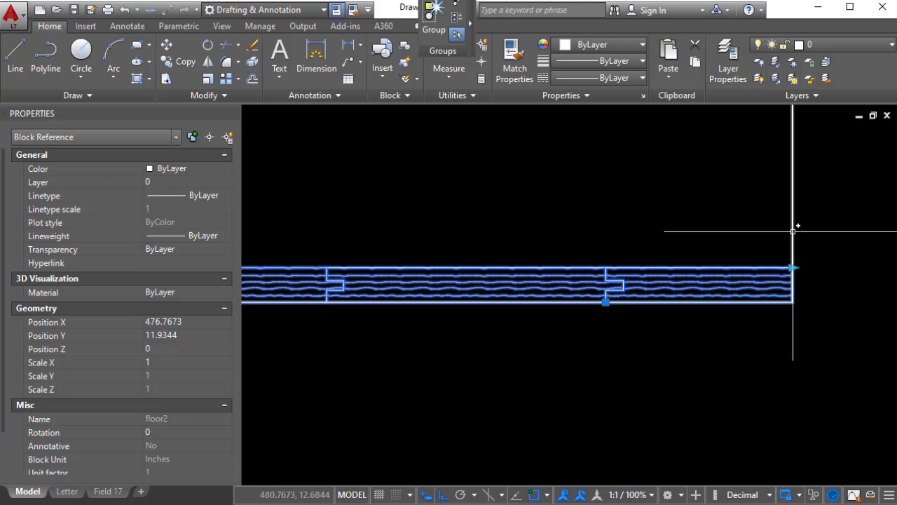
key("Escape")
scroll(820, 290, "up", 5)
scroll(741, 329, "down", 3)
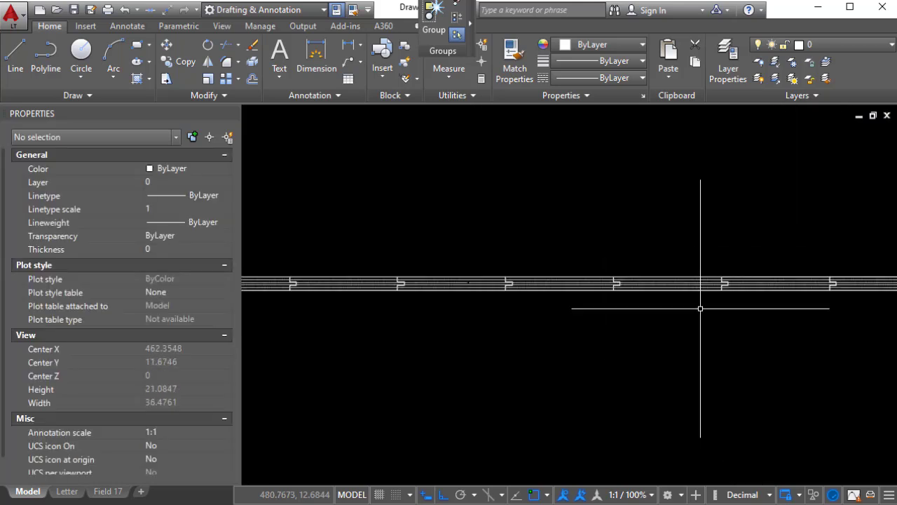
left_click(673, 283)
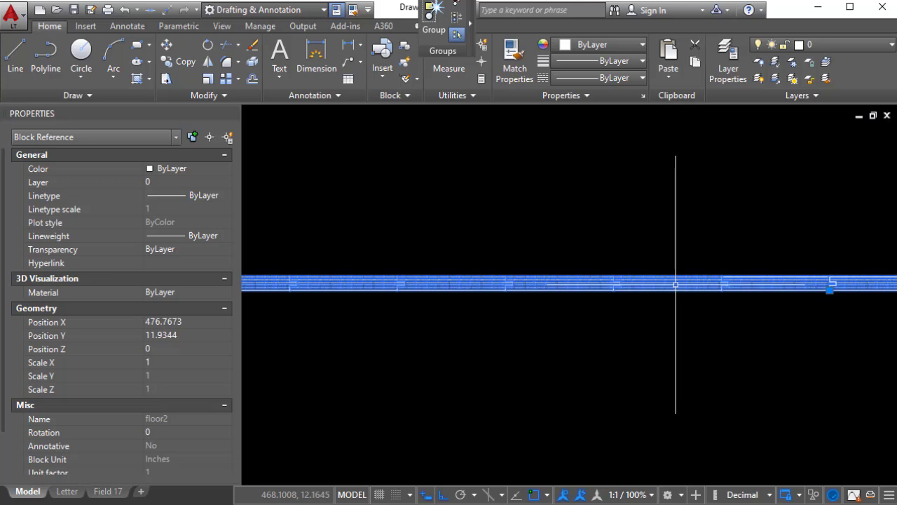
Step: Move the floor2 strip down below the room with M
key("m")
key("Return")
scroll(673, 252, "down", 2)
left_click(641, 245)
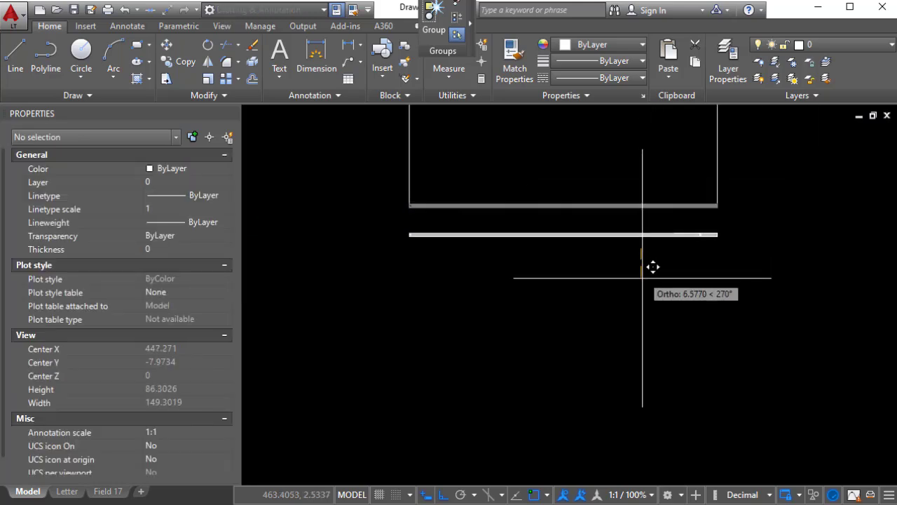
left_click(644, 288)
Step: Explode the floor2 strip into separate planks
left_click(705, 300)
left_click(626, 248)
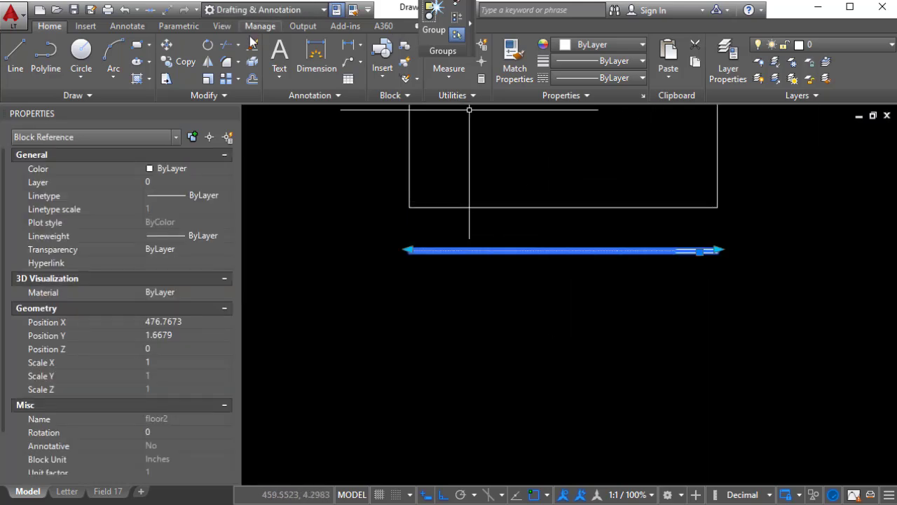
left_click(252, 63)
scroll(644, 259, "up", 3)
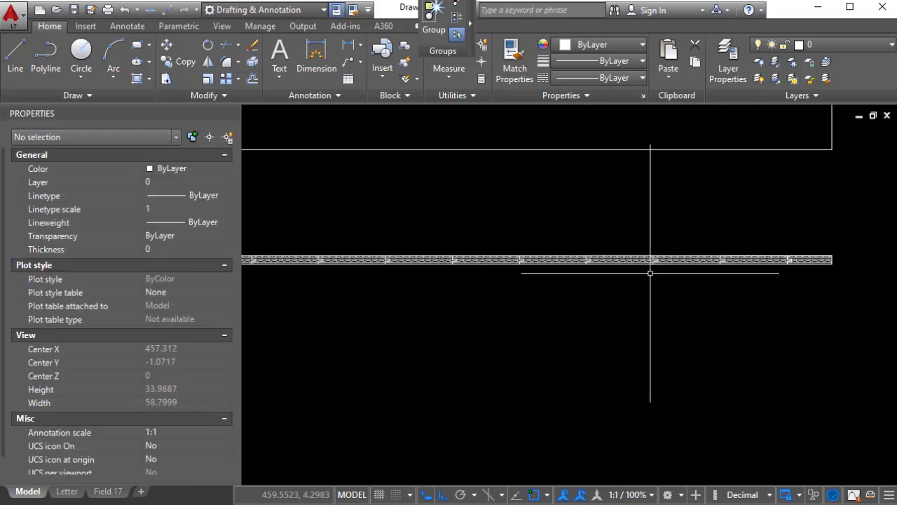
scroll(705, 295, "down", 3)
Step: Delete all the planks except the rightmost one
left_click(708, 295)
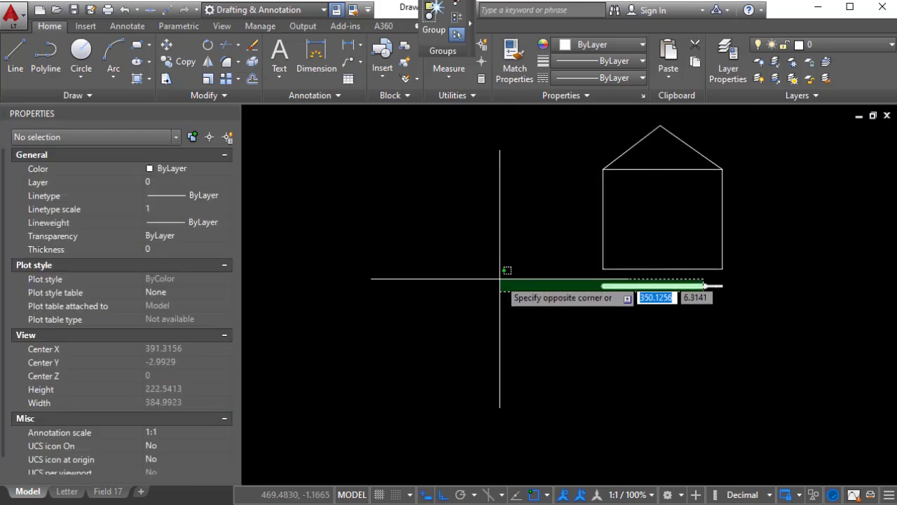
left_click(515, 262)
key("Escape")
scroll(811, 320, "up", 3)
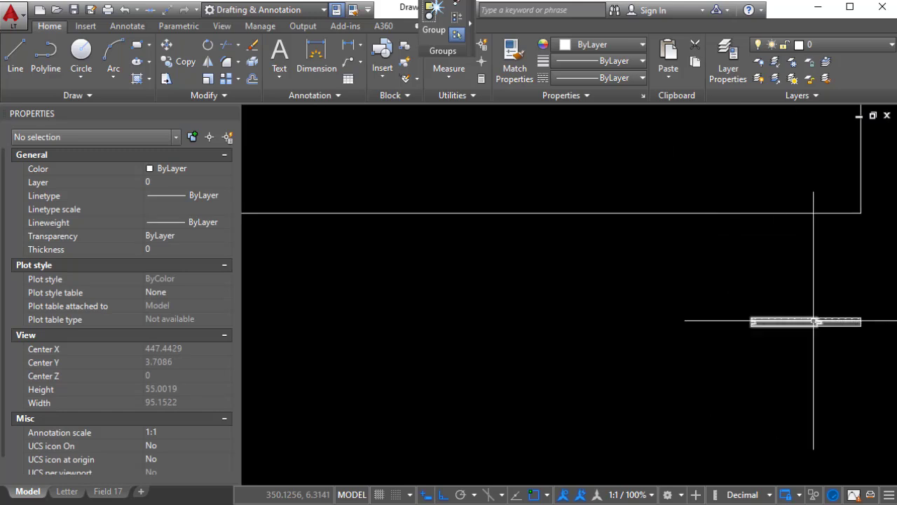
left_click(865, 317)
left_click(854, 296)
key("Escape")
scroll(859, 315, "up", 4)
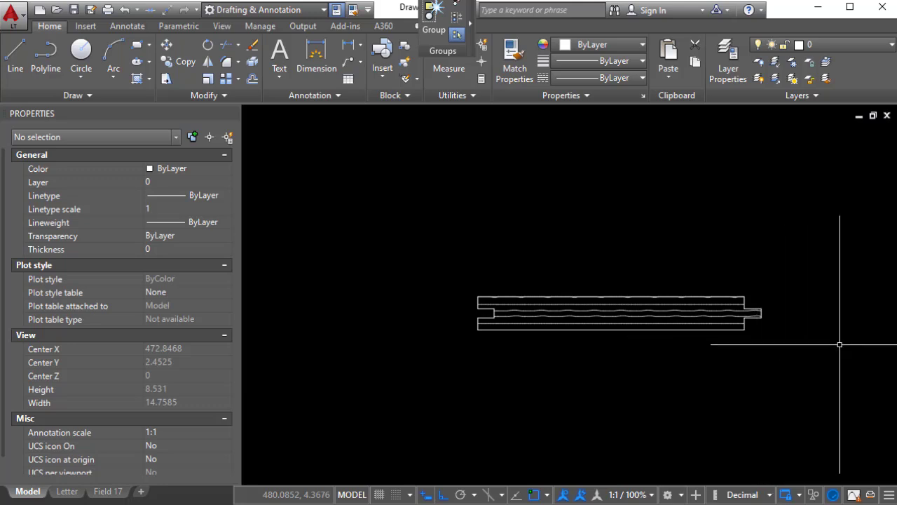
Step: Convert the plank's two pieces into block 'my floor', base point at its lower-right corner
left_click(797, 357)
left_click(544, 256)
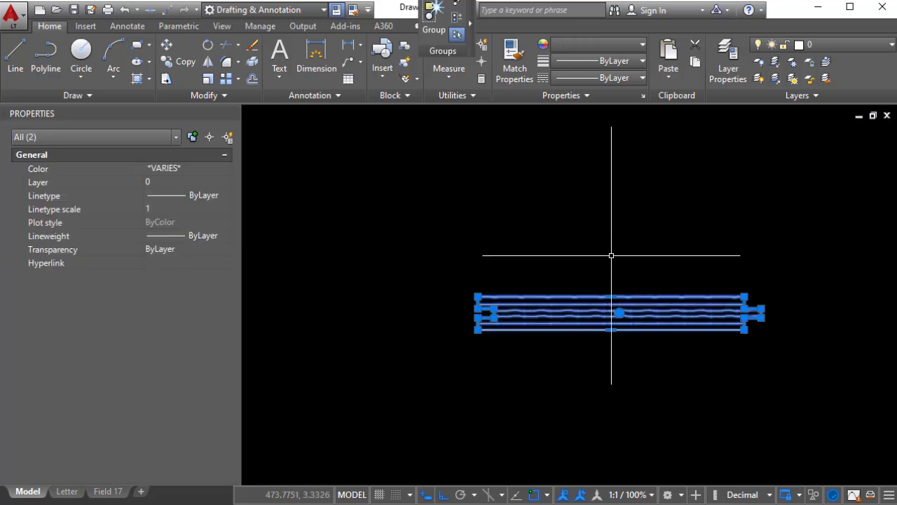
key("Return")
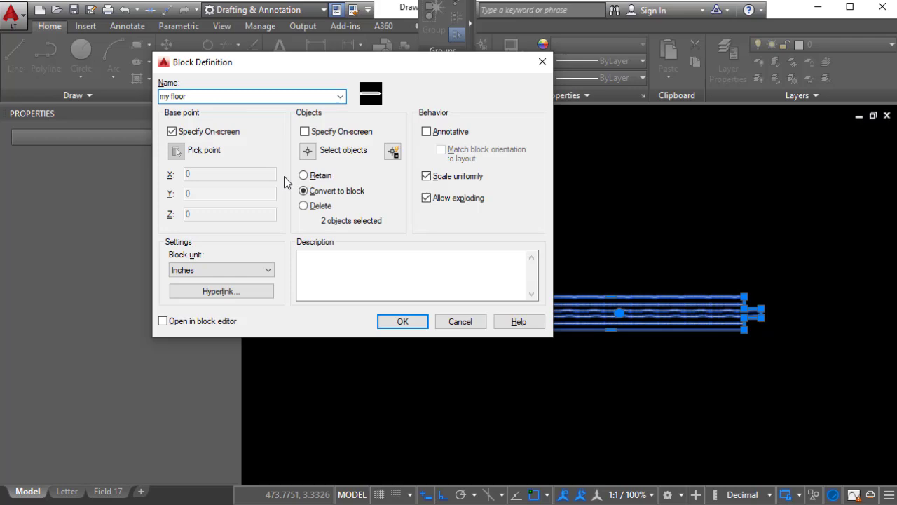
left_click(403, 323)
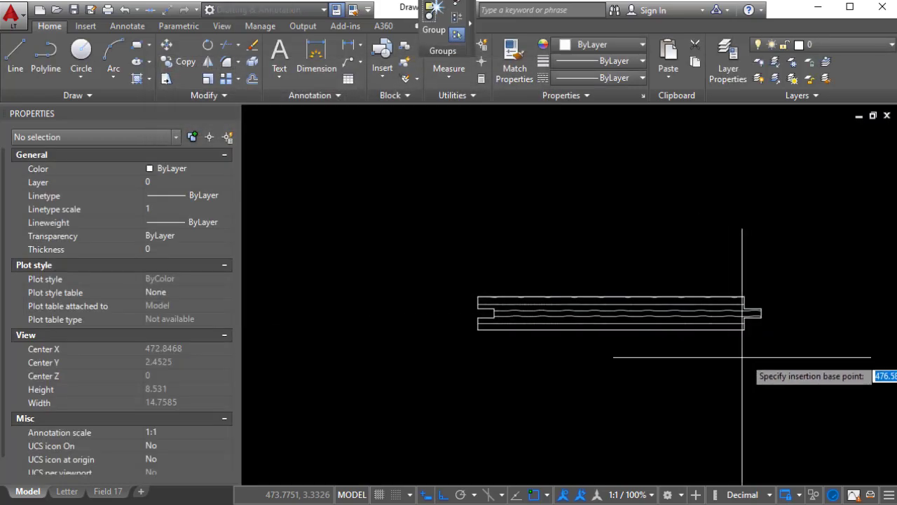
scroll(764, 316, "up", 5)
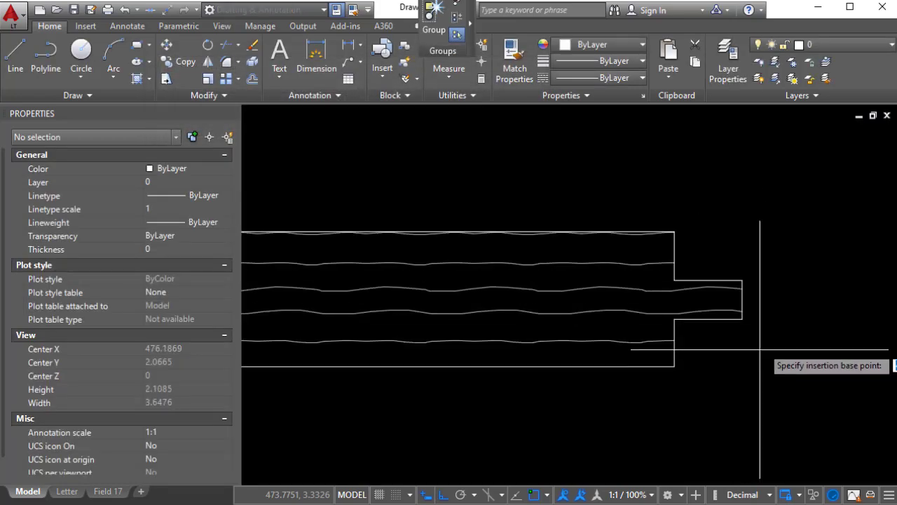
left_click(674, 366)
scroll(699, 255, "down", 4)
scroll(708, 280, "down", 4)
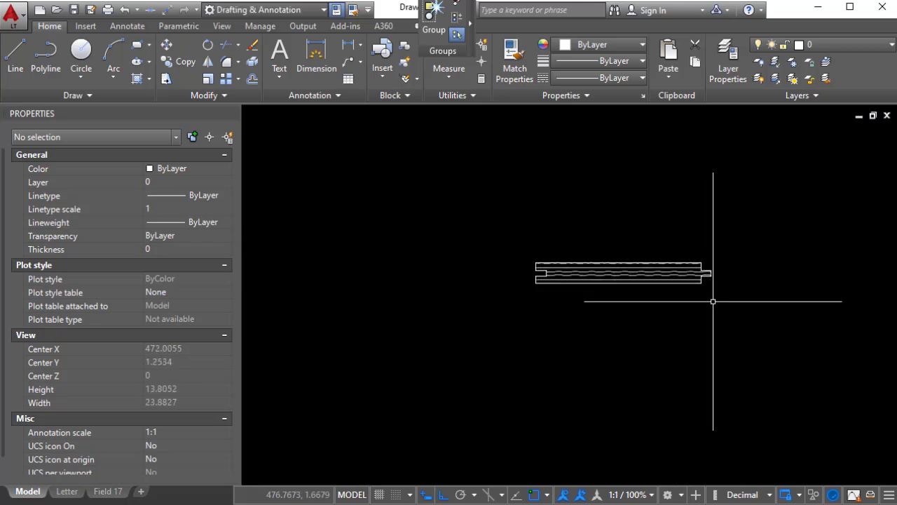
scroll(716, 306, "up", 4)
left_click(724, 329)
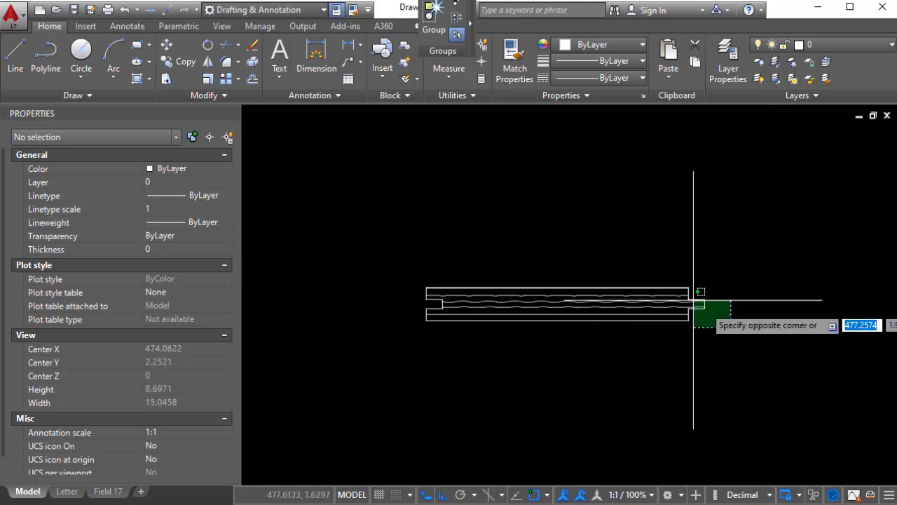
left_click(687, 301)
key("Escape")
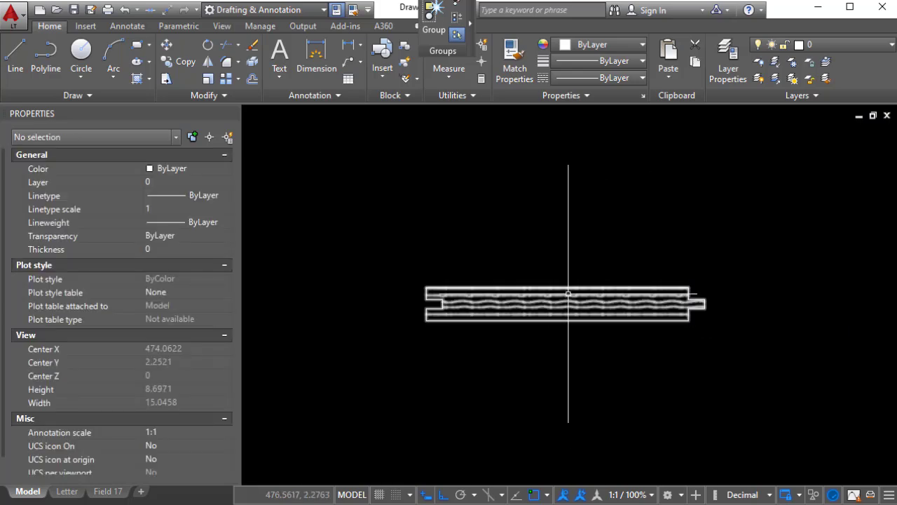
Step: Open the my floor block in the Block Editor
double_click(567, 293)
left_click(425, 440)
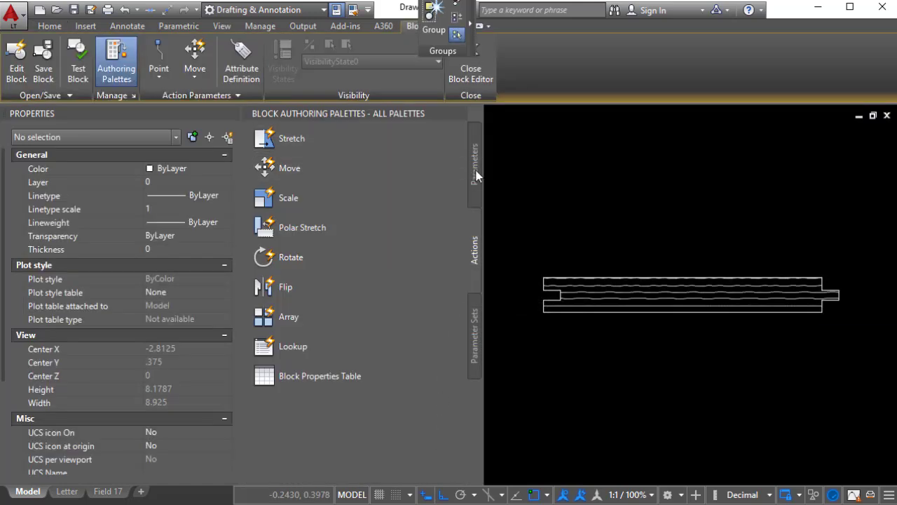
left_click(475, 164)
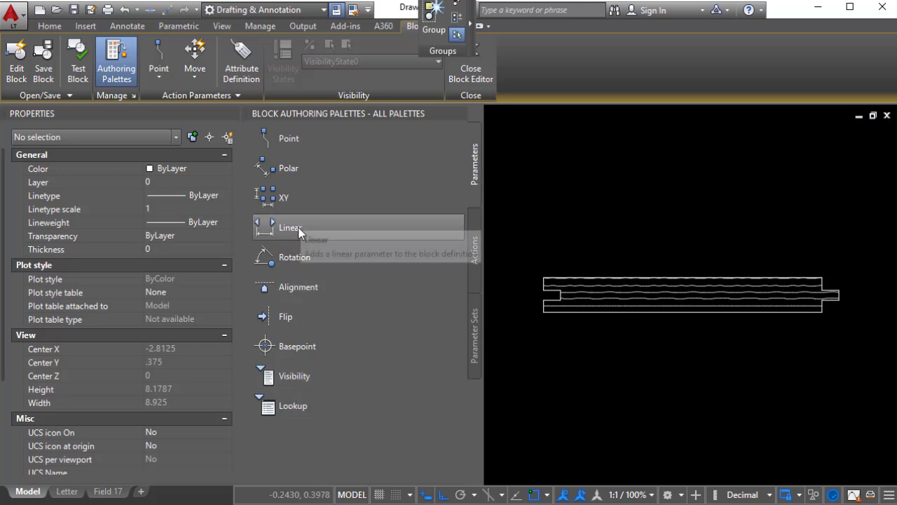
Step: Add a linear parameter from the top-right corner to the left end, label above
left_click(295, 229)
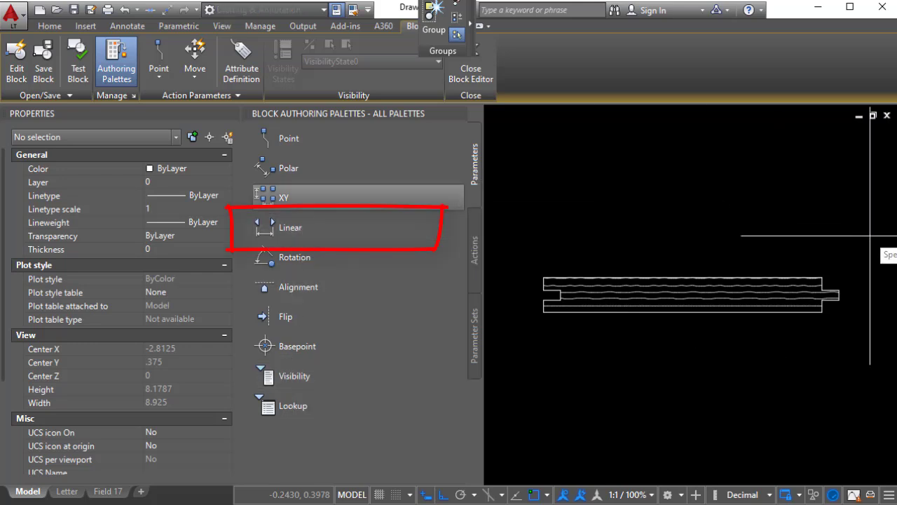
scroll(859, 278, "up", 2)
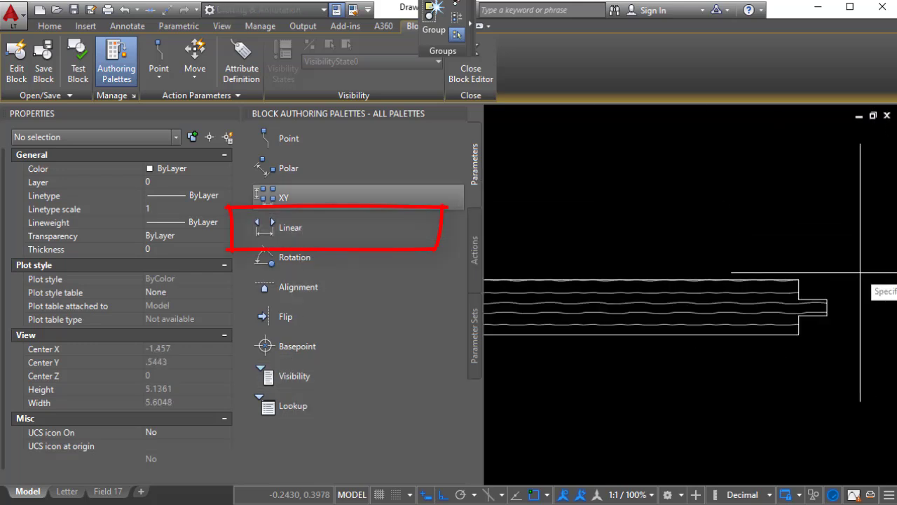
left_click(799, 280)
scroll(801, 276, "down", 3)
scroll(561, 270, "up", 3)
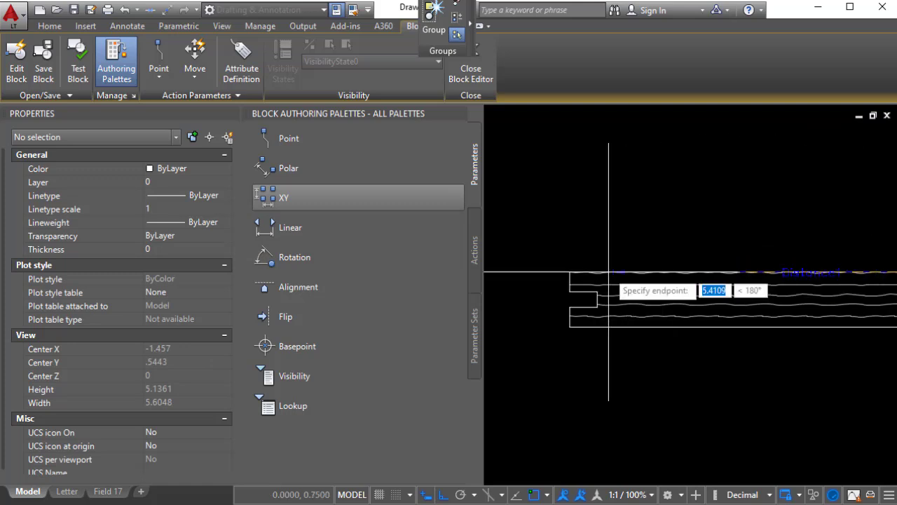
left_click(569, 272)
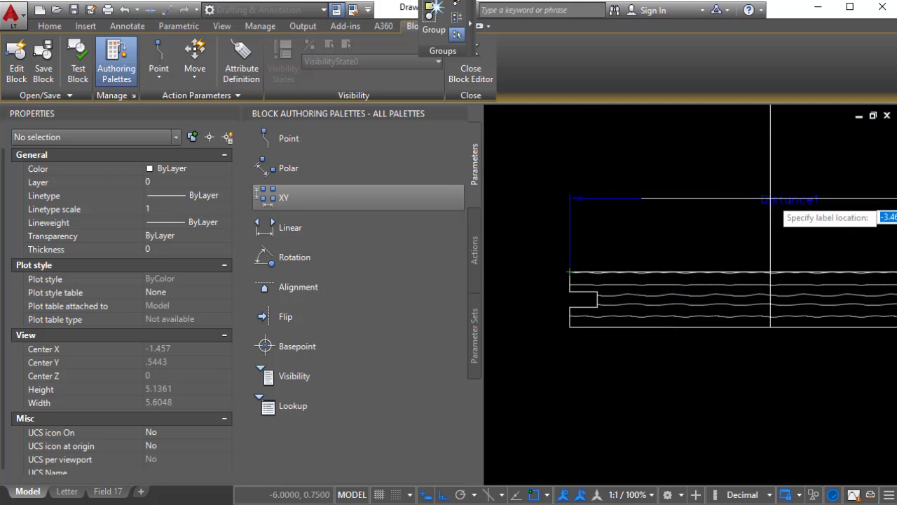
left_click(770, 198)
scroll(497, 321, "down", 8)
scroll(832, 264, "down", 5)
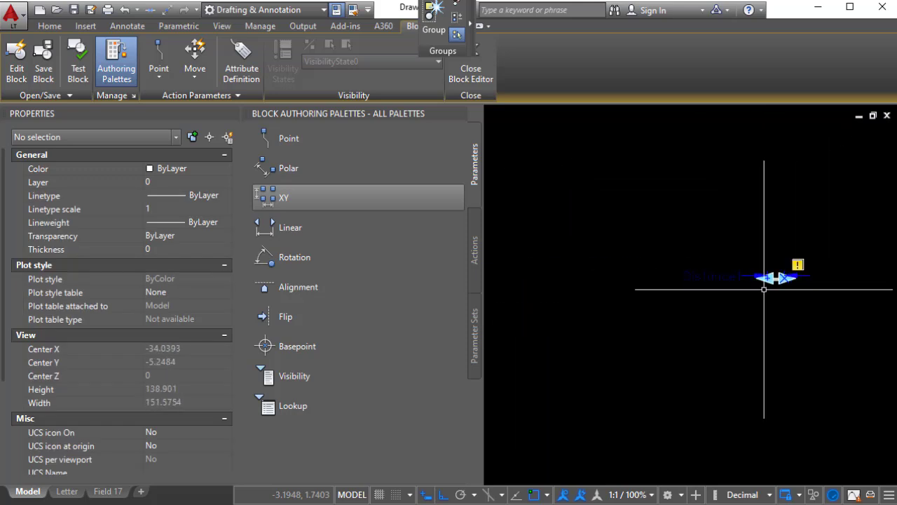
scroll(780, 267, "up", 12)
scroll(653, 293, "down", 4)
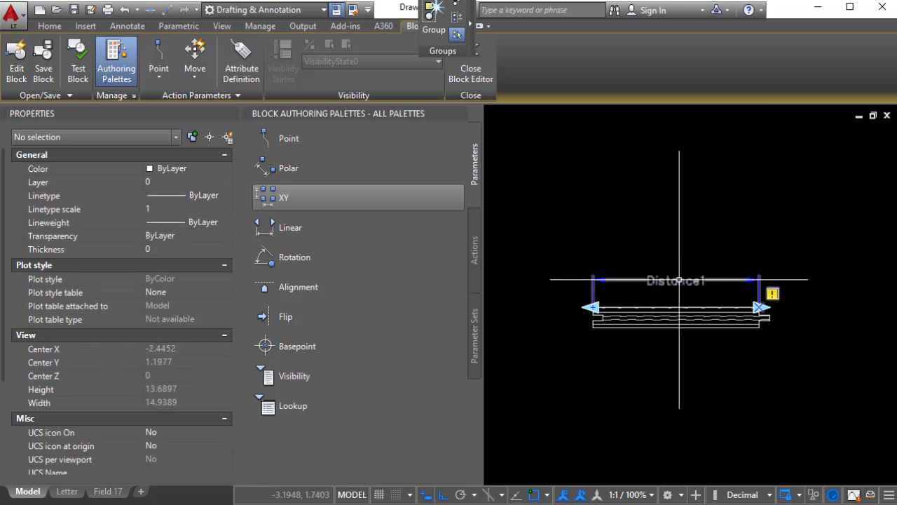
Step: Add an array action on Distance1 to all the plank's lines with 6-unit column spacing
left_click(477, 255)
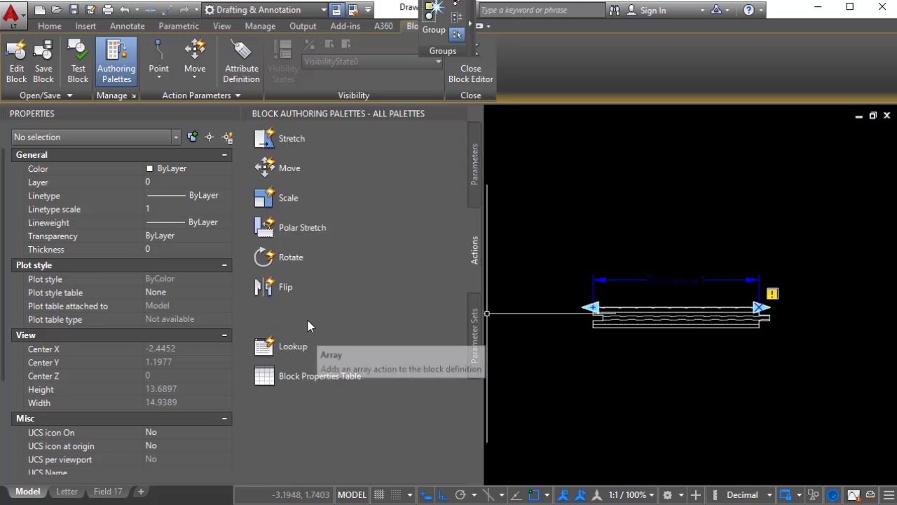
left_click(286, 315)
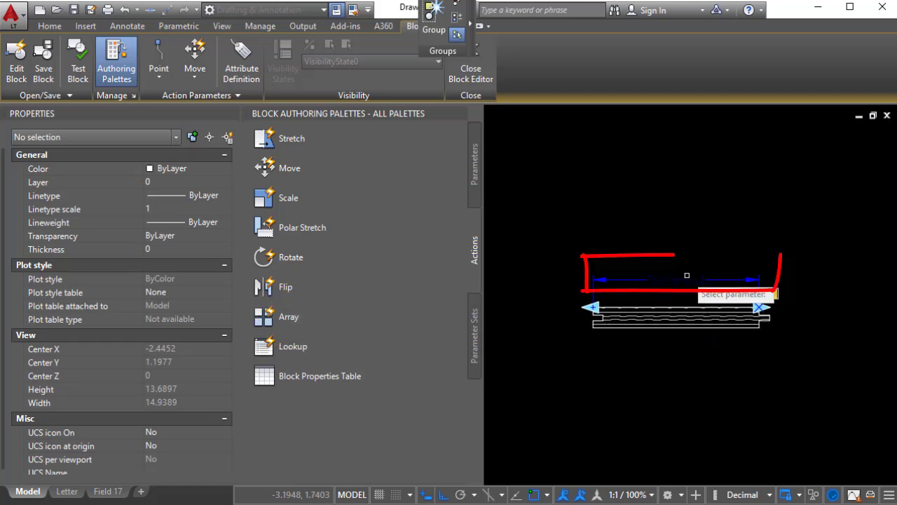
left_click(677, 280)
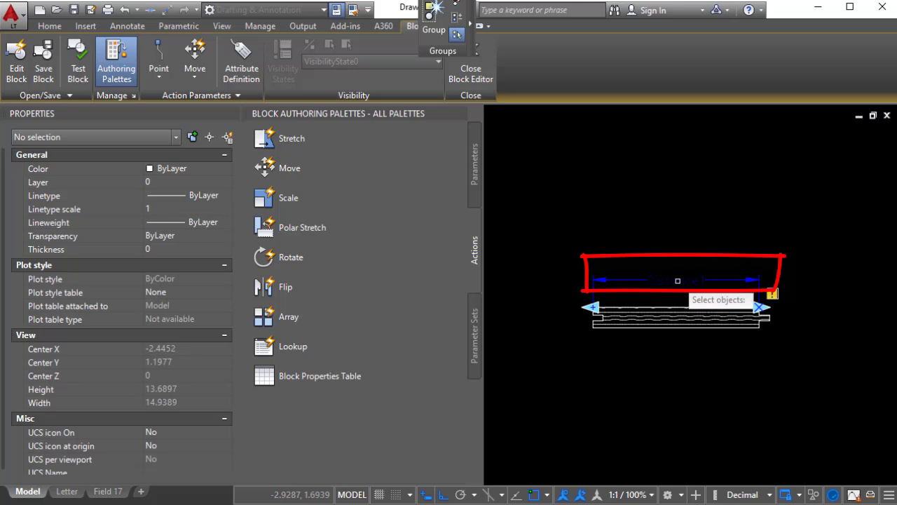
left_click(549, 286)
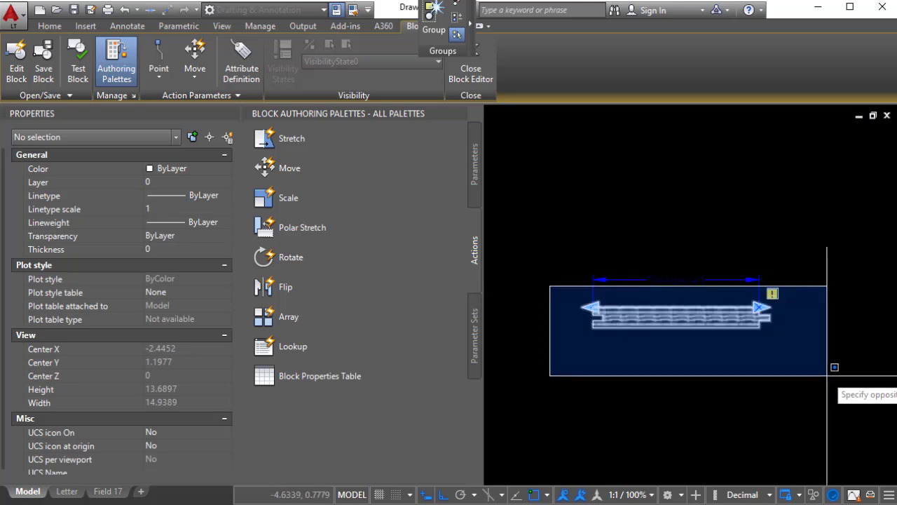
left_click(834, 367)
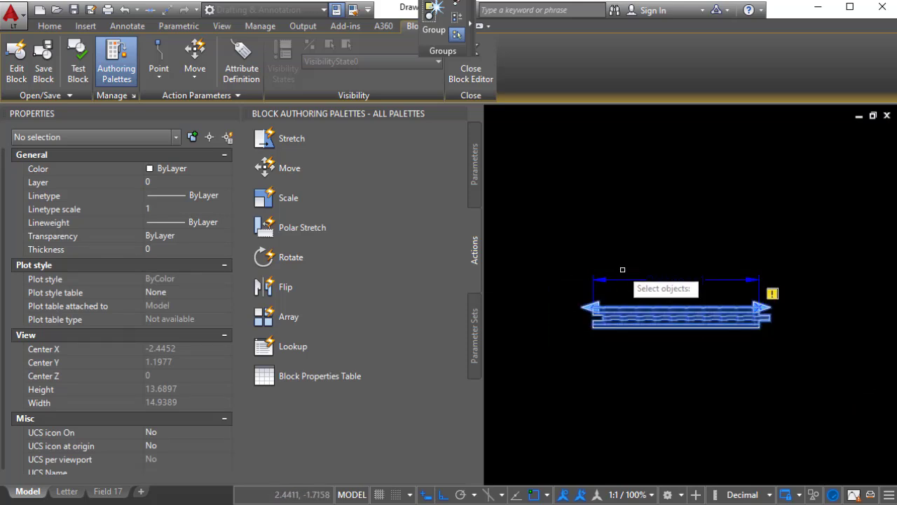
key("Return")
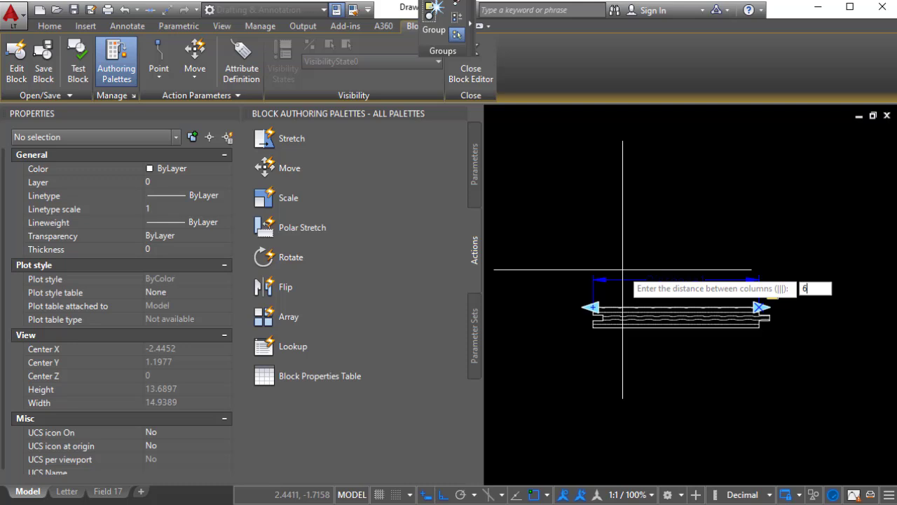
key("Return")
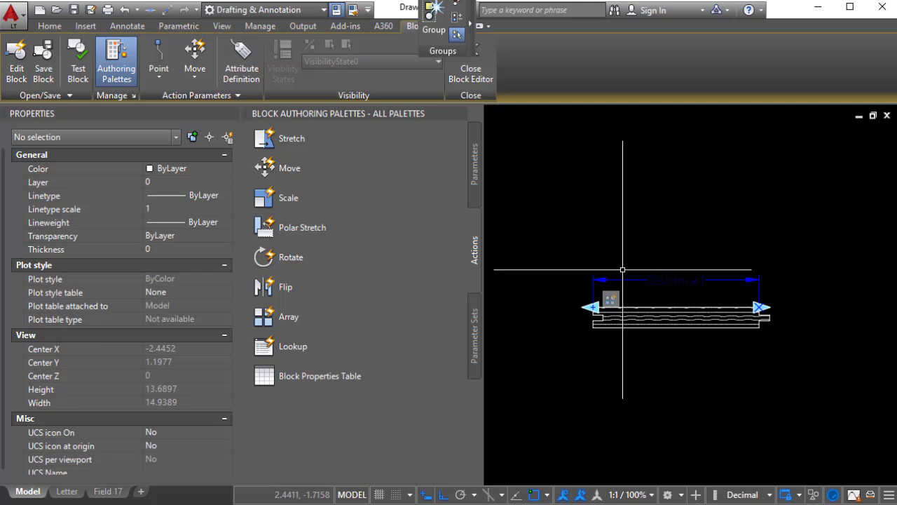
Step: Close the Block Editor saving changes to my floor, and select the block
left_click(472, 75)
left_click(413, 271)
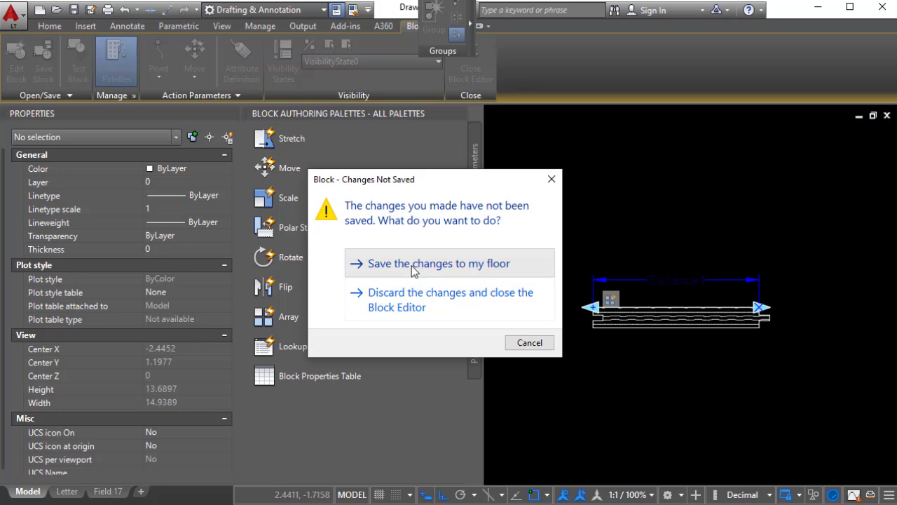
left_click(589, 361)
left_click(525, 253)
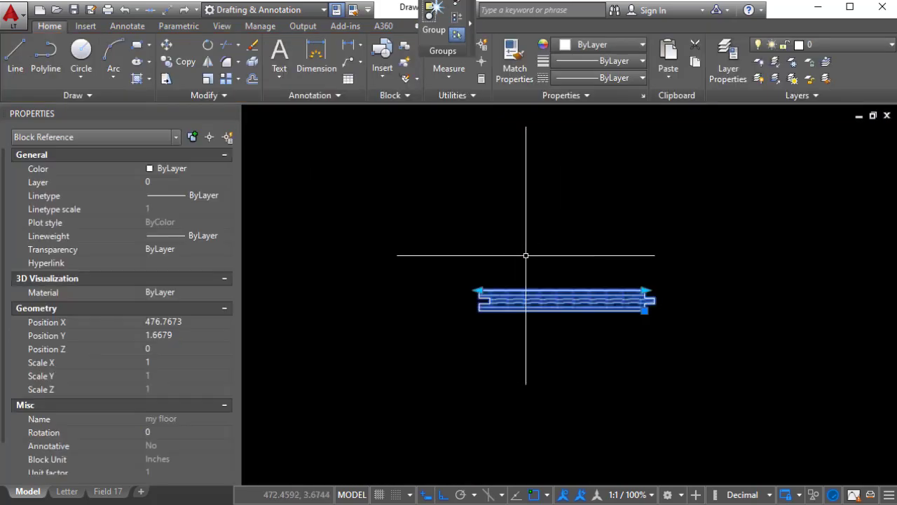
Step: Stretch the my floor block leftward into a long run of repeated planks
scroll(593, 318, "down", 3)
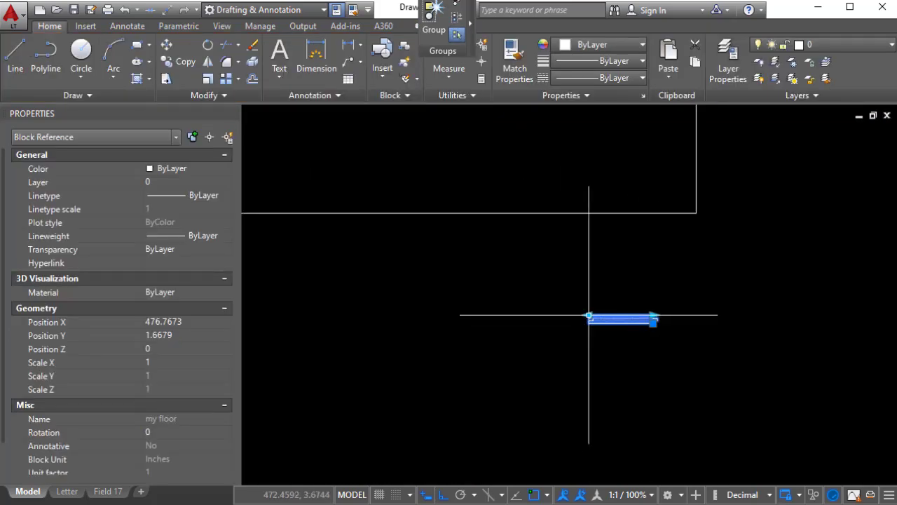
left_click(589, 315)
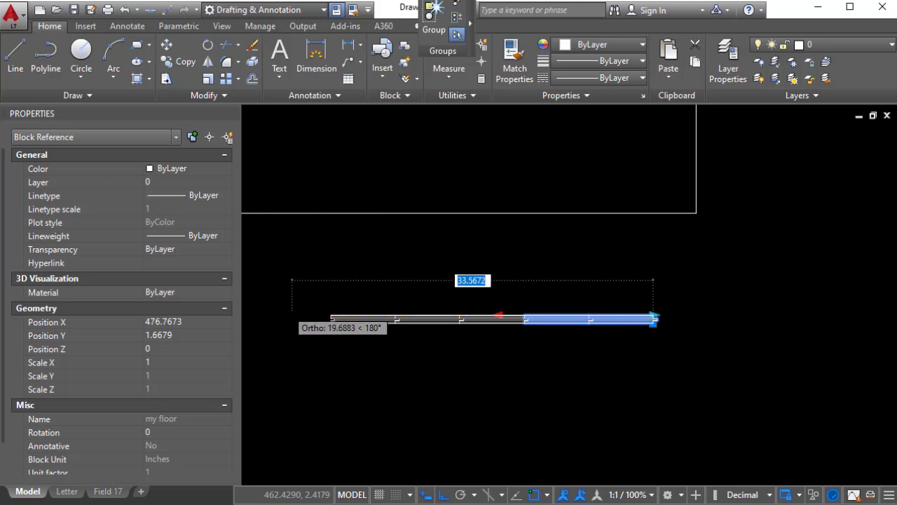
left_click(292, 319)
scroll(633, 332, "up", 8)
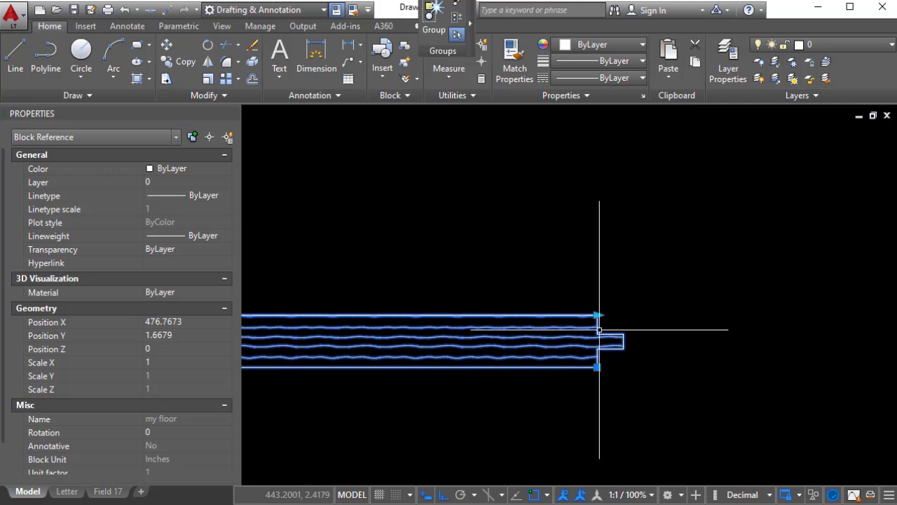
left_click(596, 315)
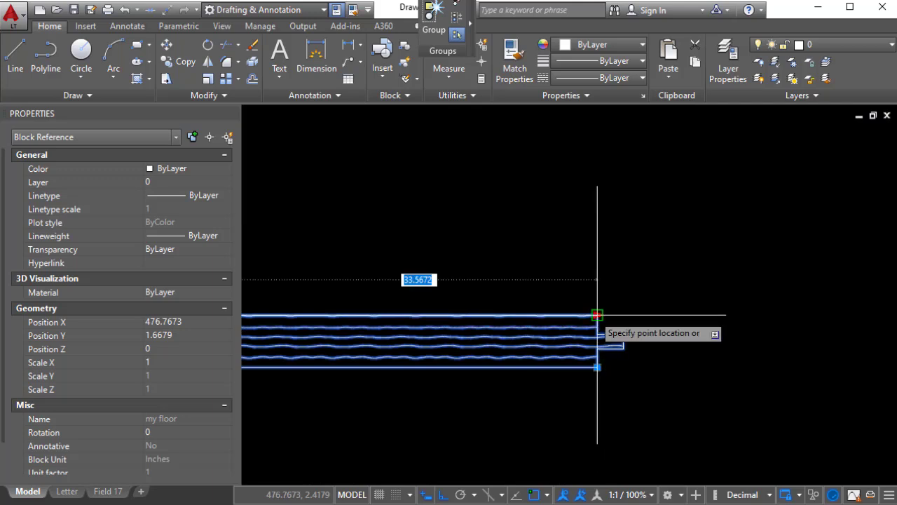
scroll(600, 328, "down", 8)
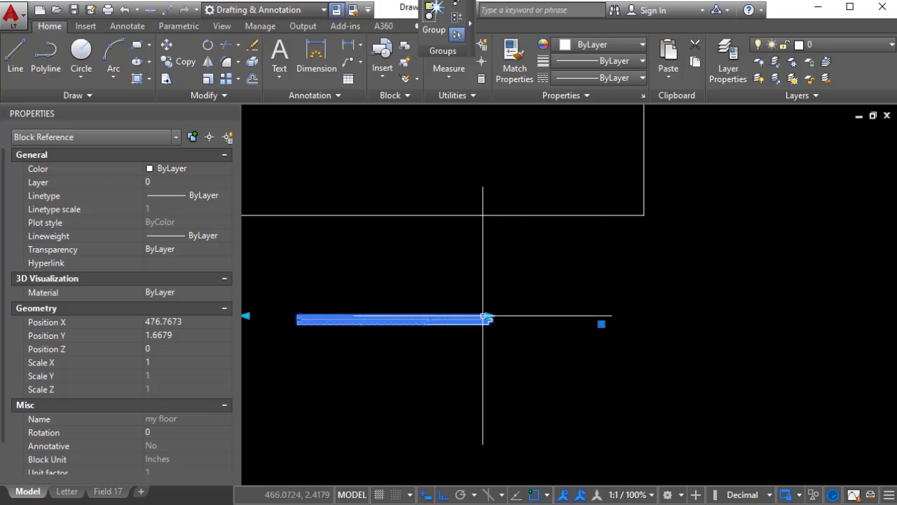
left_click(545, 316)
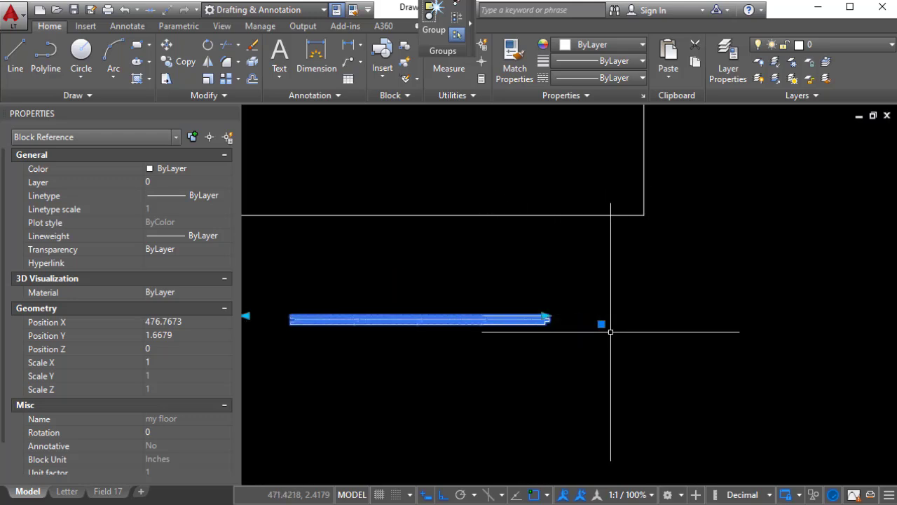
key("Escape")
left_click(645, 373)
left_click(543, 293)
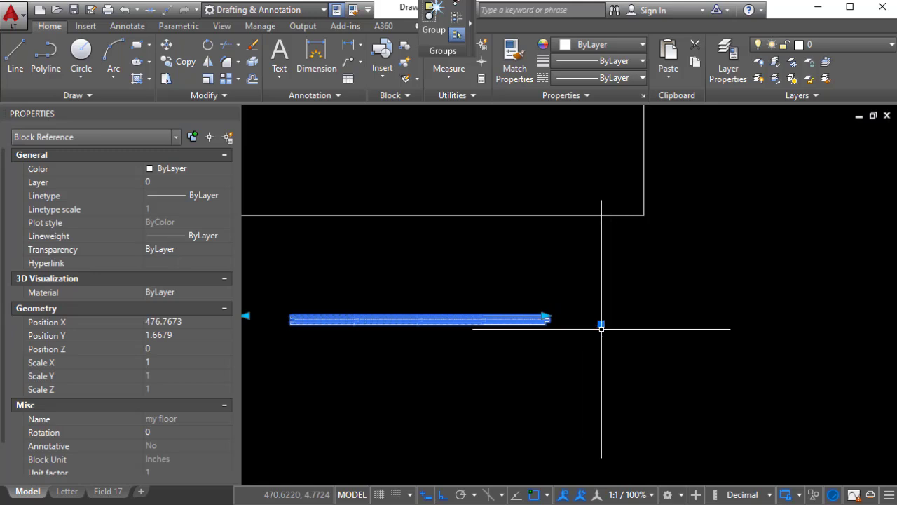
key("Escape")
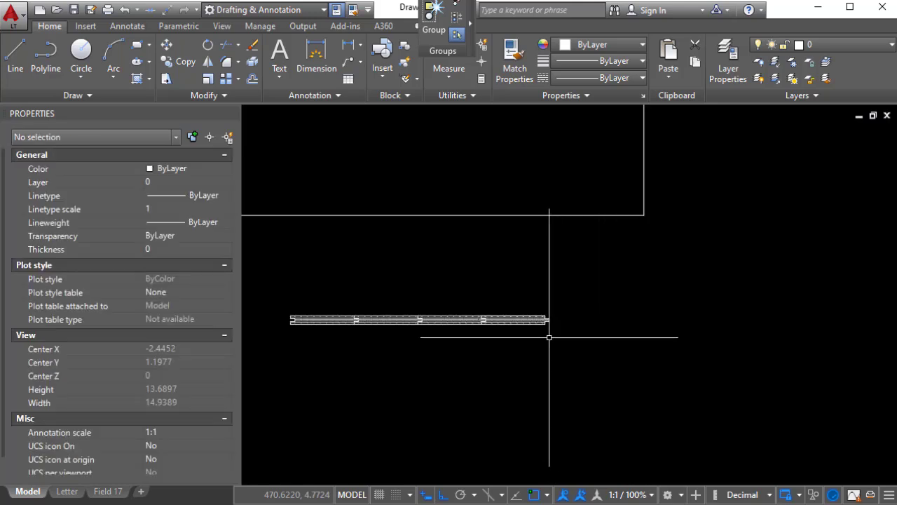
Step: In the my floor Block Editor, set Distance1's Number of Grips to 1 in Properties
double_click(503, 318)
left_click(409, 446)
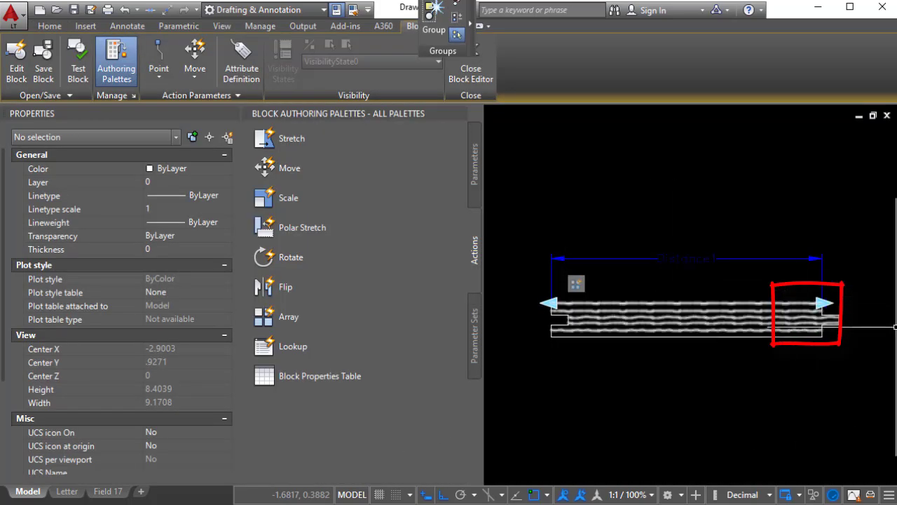
left_click(758, 279)
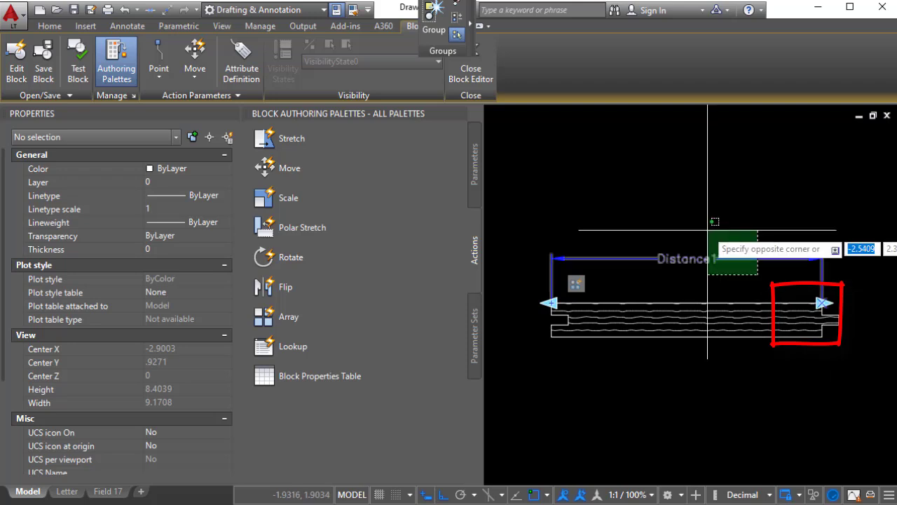
left_click(707, 229)
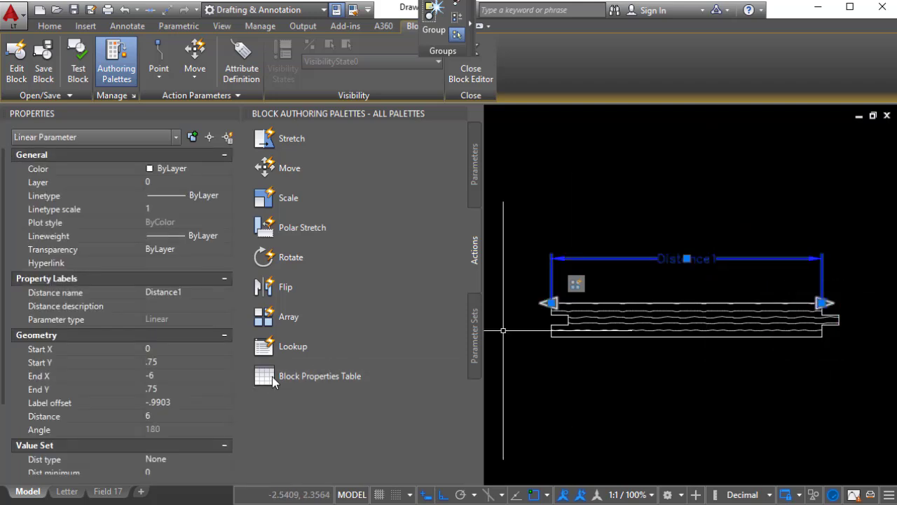
scroll(140, 382, "down", 3)
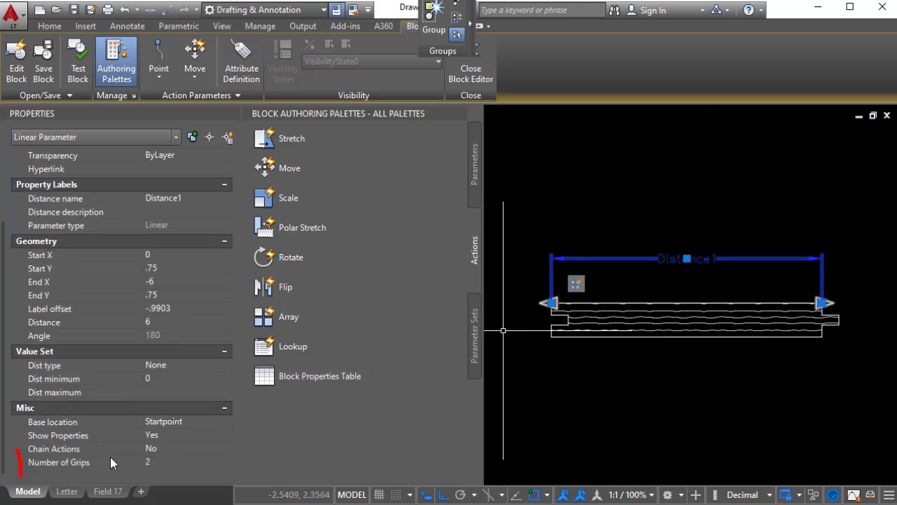
left_click(177, 461)
left_click(180, 463)
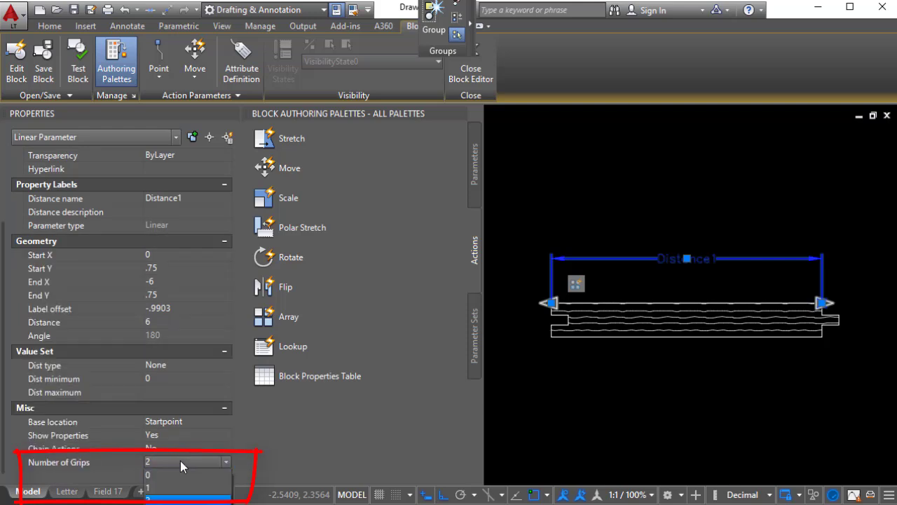
left_click(175, 491)
key("Escape")
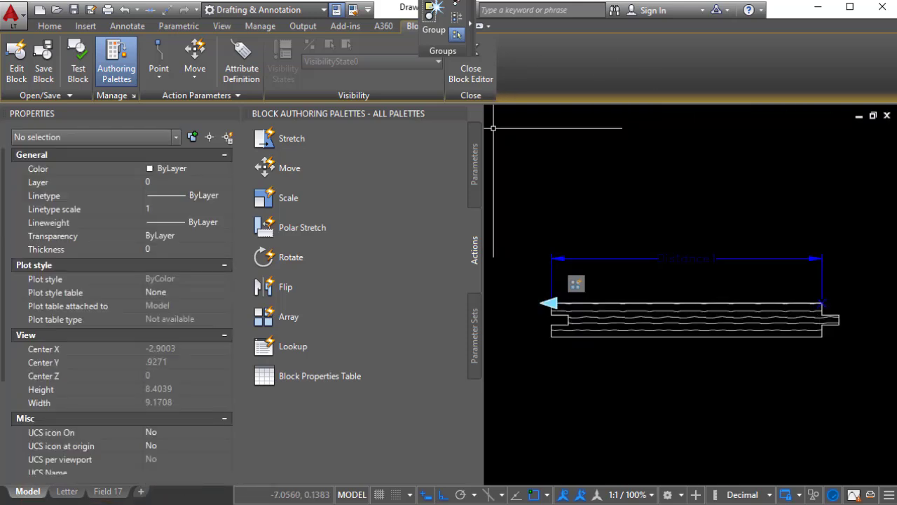
left_click(489, 72)
Step: Save the parameter change and shift the my floor block slightly left
left_click(393, 280)
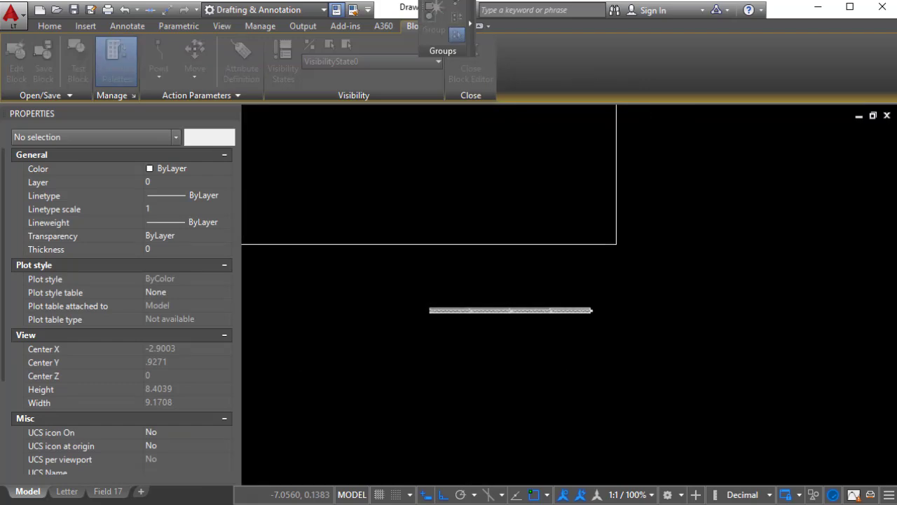
left_click(591, 311)
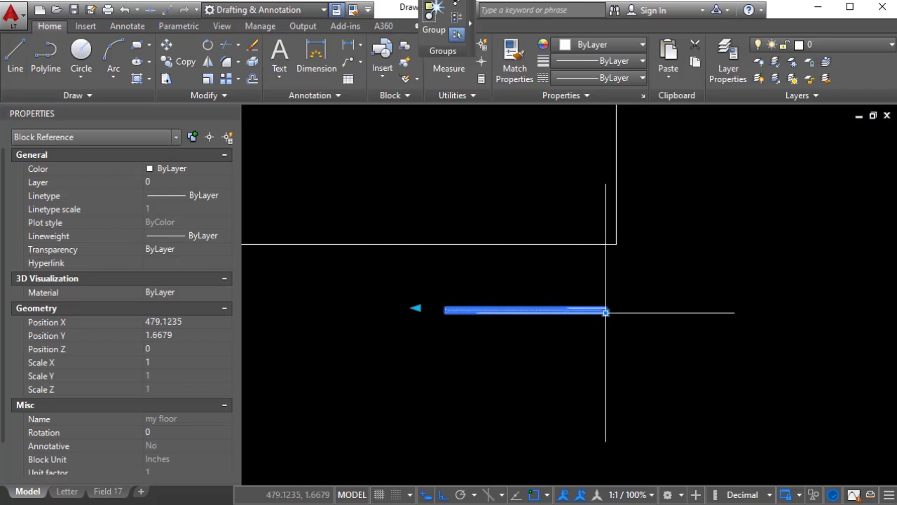
left_click(578, 312)
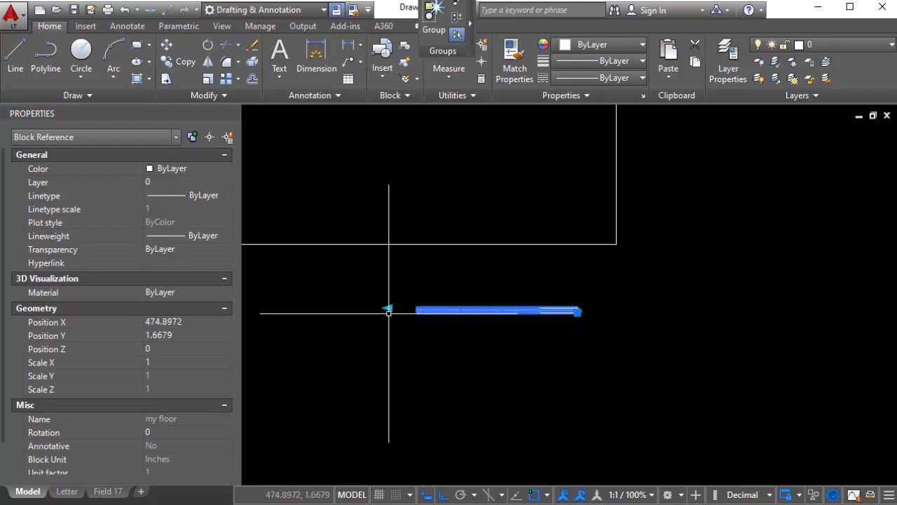
key("Escape")
Step: Move the my floor block 21 units by its insertion grip
left_click(336, 296)
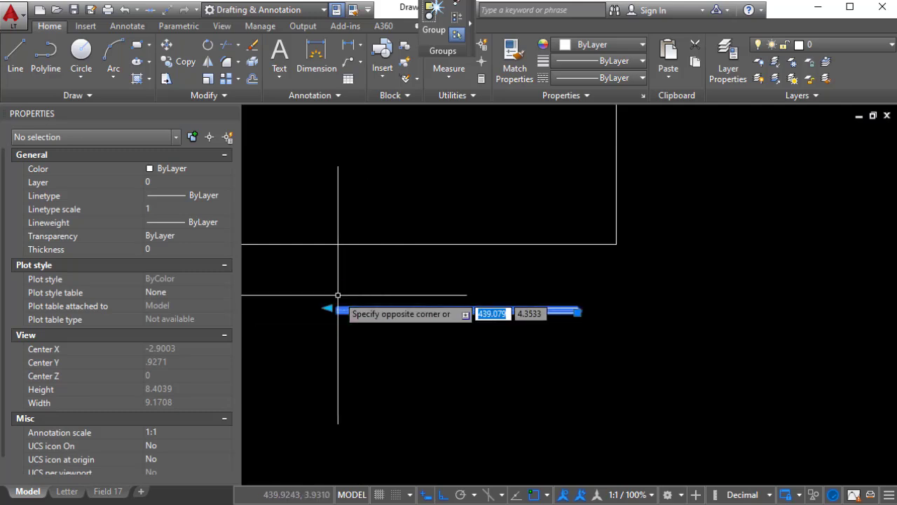
left_click(319, 319)
left_click(329, 307)
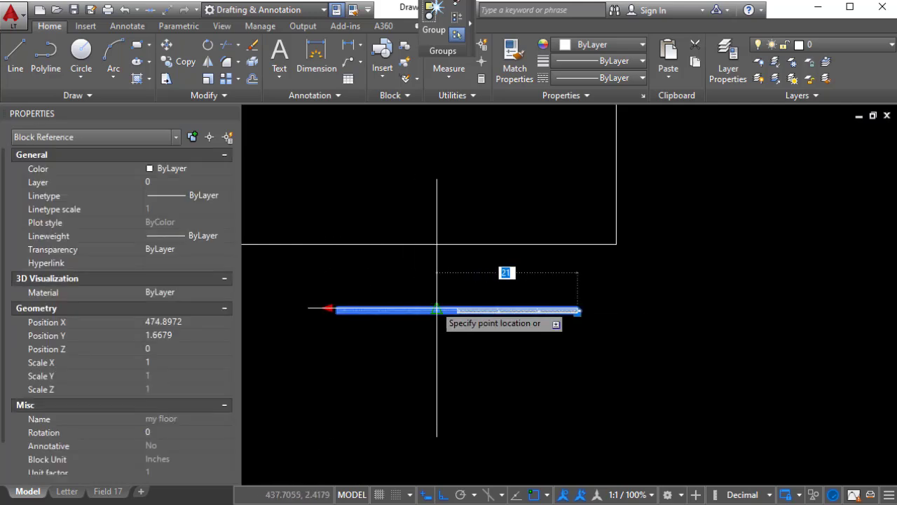
key("Return")
key("Escape")
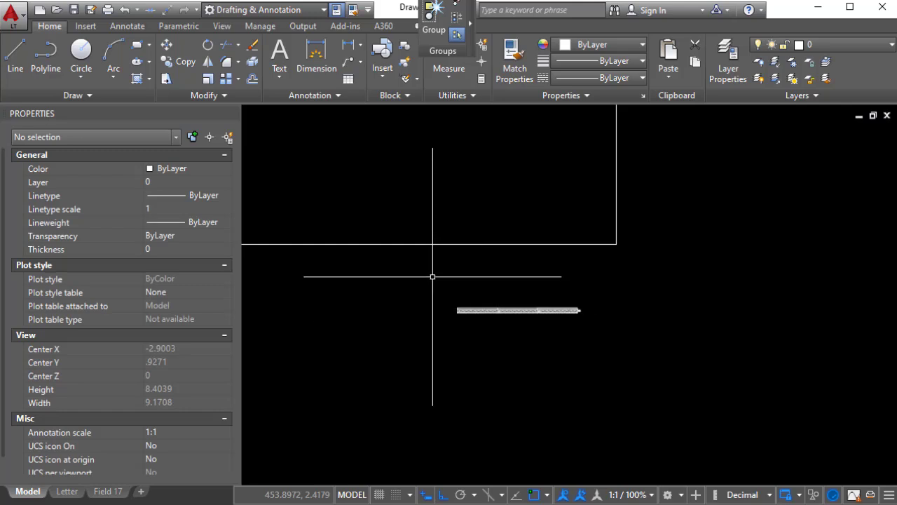
Step: Try stretching the block from its left-end grip, then cancel
left_click(477, 310)
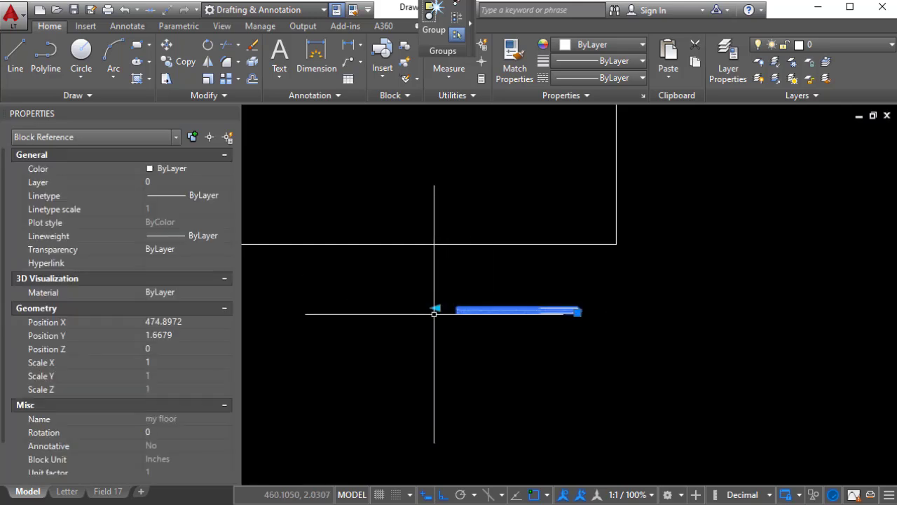
left_click(437, 307)
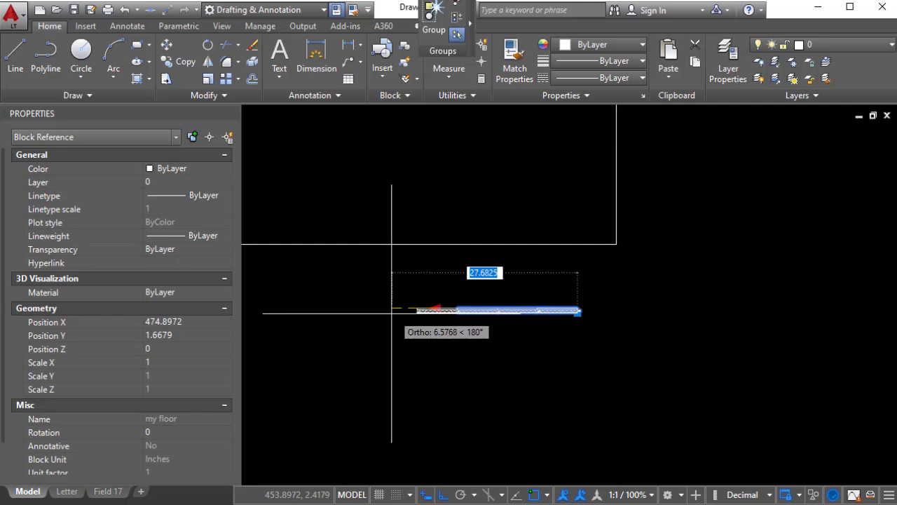
key("Escape")
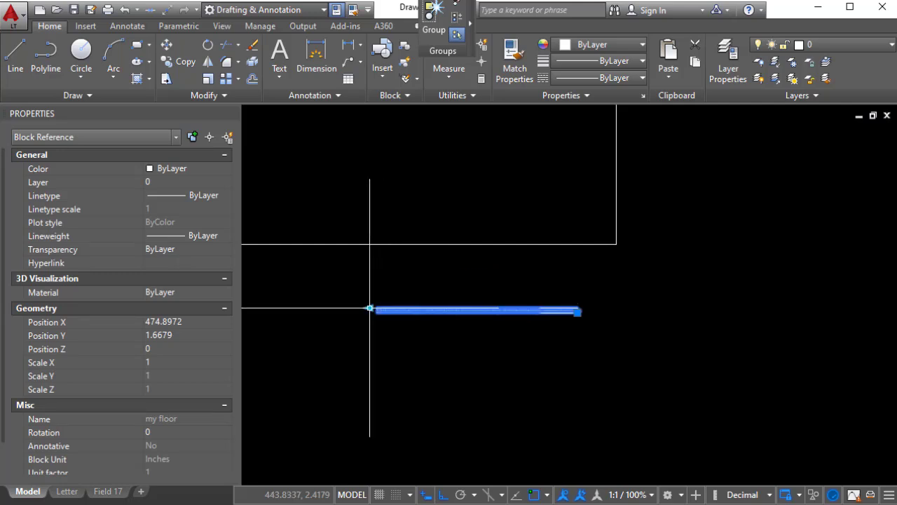
key("Escape")
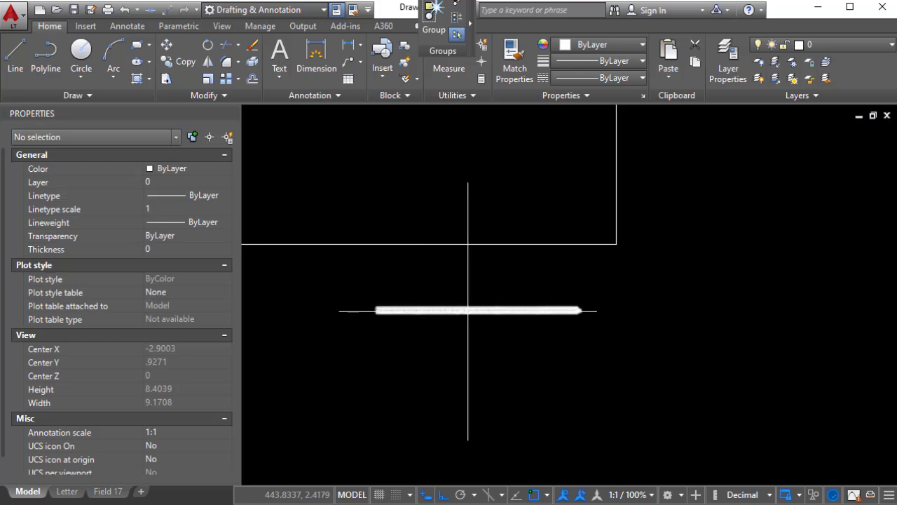
Step: Set Distance1's Dist type to Increment with a Dist increment of 6, then close the editor
double_click(469, 316)
key("Return")
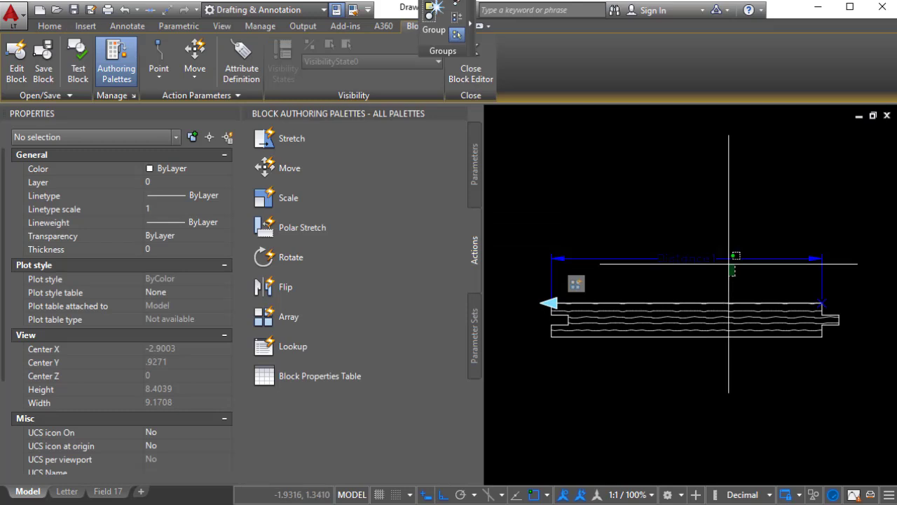
left_click(694, 258)
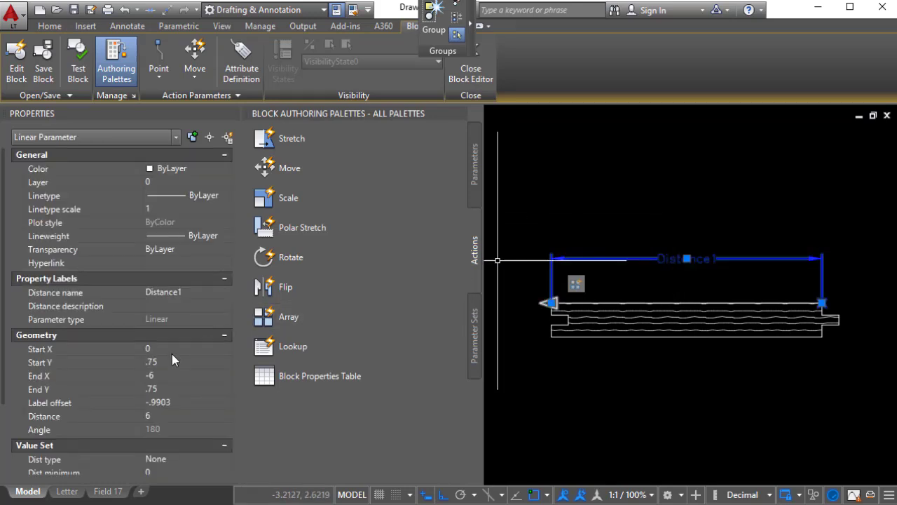
scroll(165, 350, "down", 3)
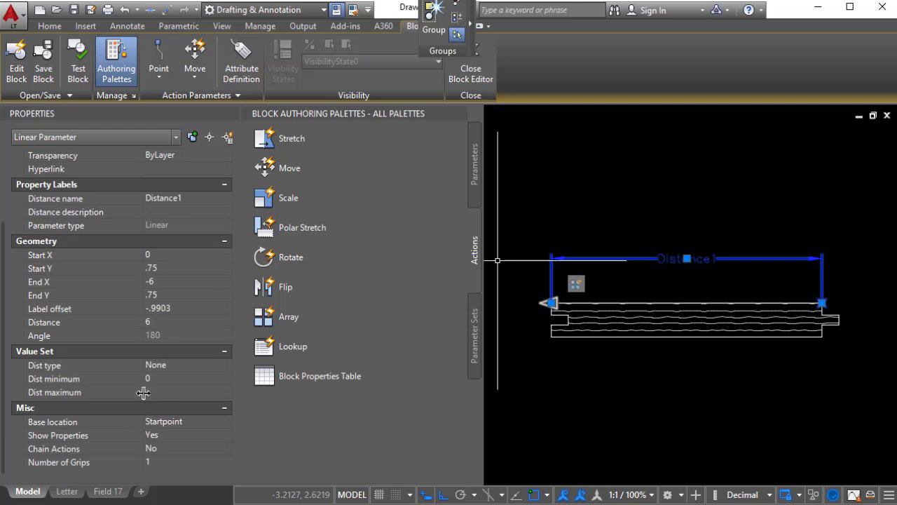
left_click(190, 364)
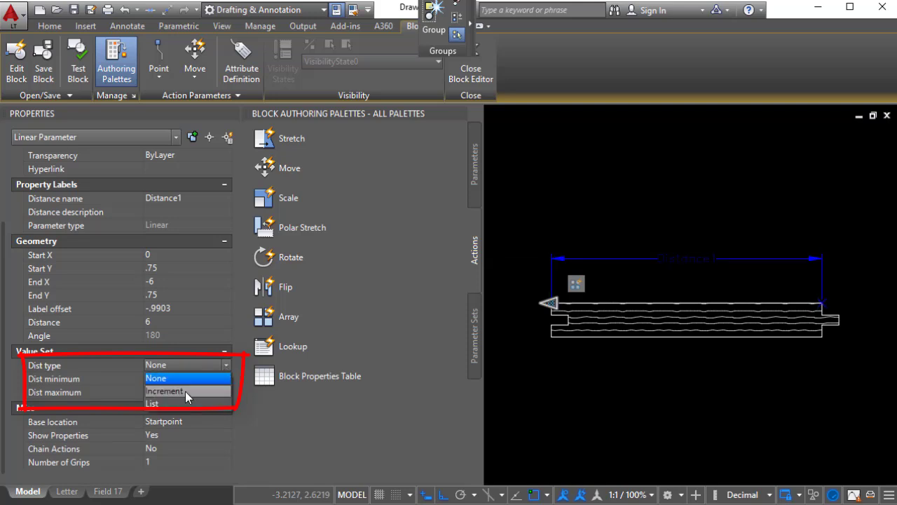
left_click(185, 391)
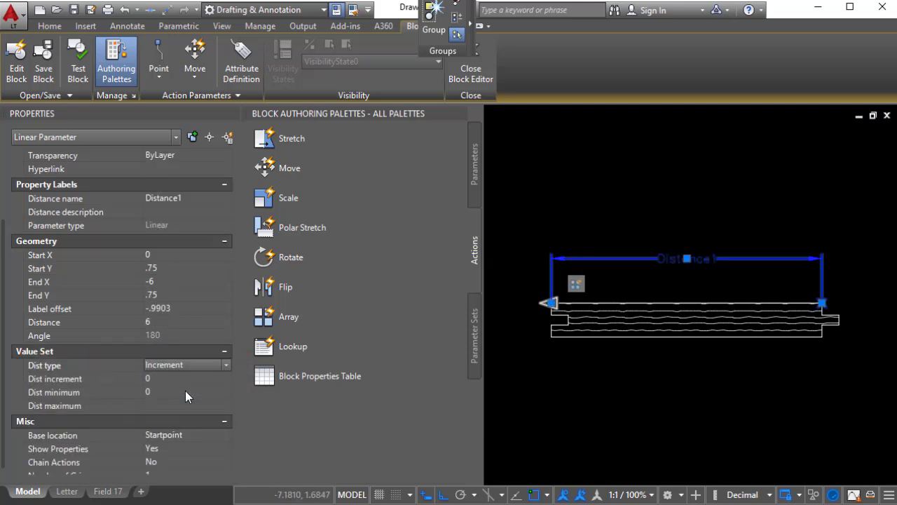
left_click(186, 380)
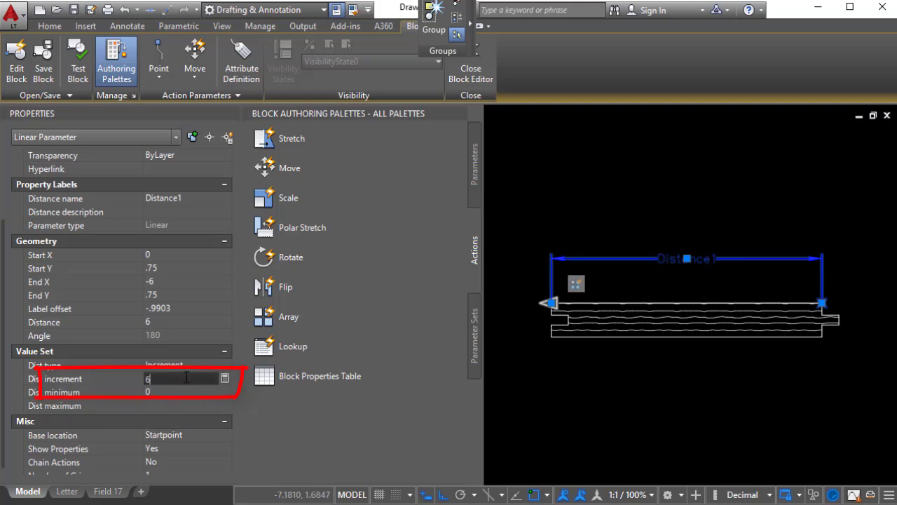
key("Return")
left_click(477, 77)
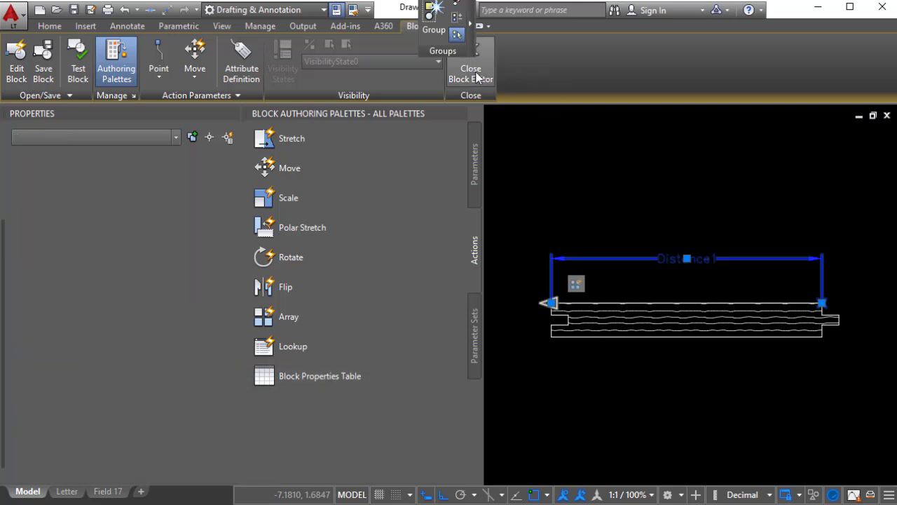
Step: Save the changes and stretch the my floor block to 66 beneath the room
left_click(376, 278)
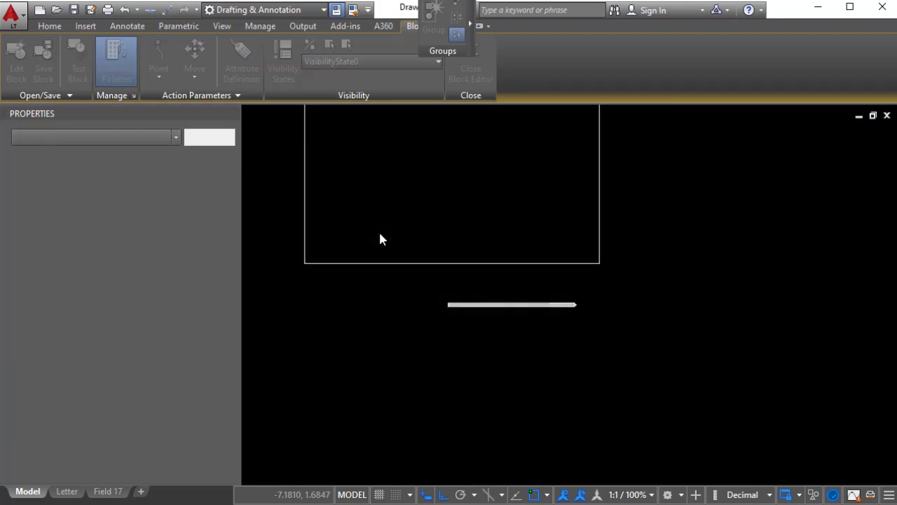
left_click(512, 333)
left_click(485, 298)
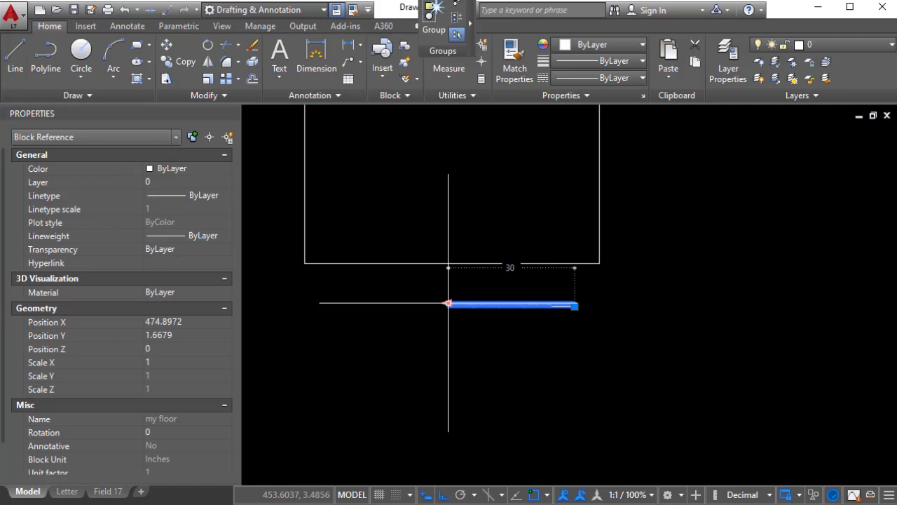
left_click(448, 302)
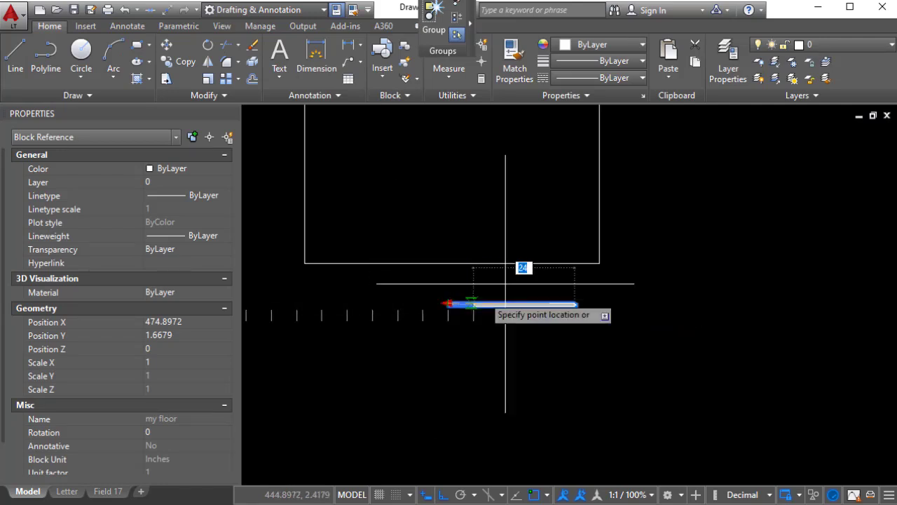
scroll(566, 302, "down", 5)
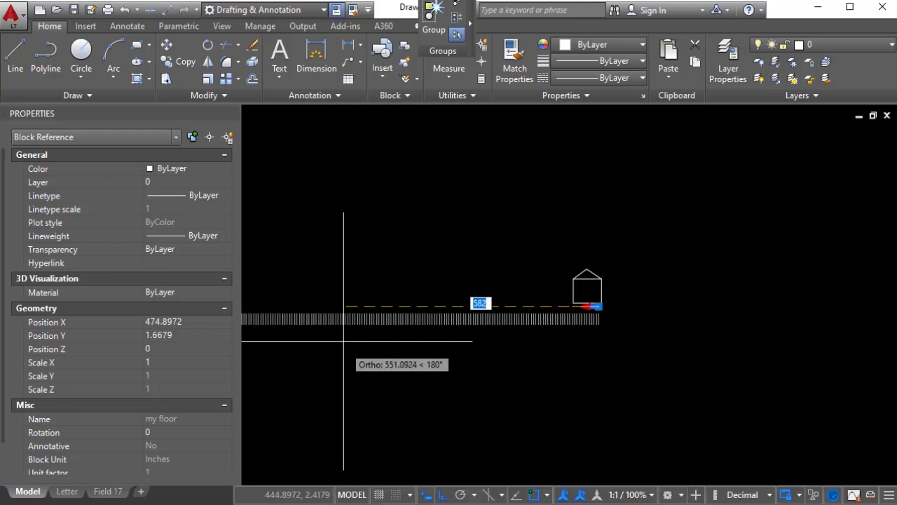
scroll(591, 309, "up", 4)
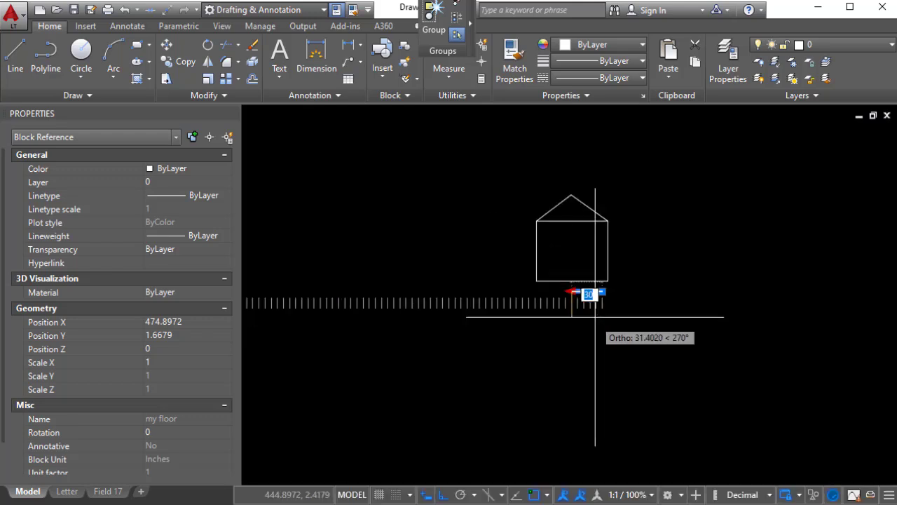
scroll(535, 286, "up", 3)
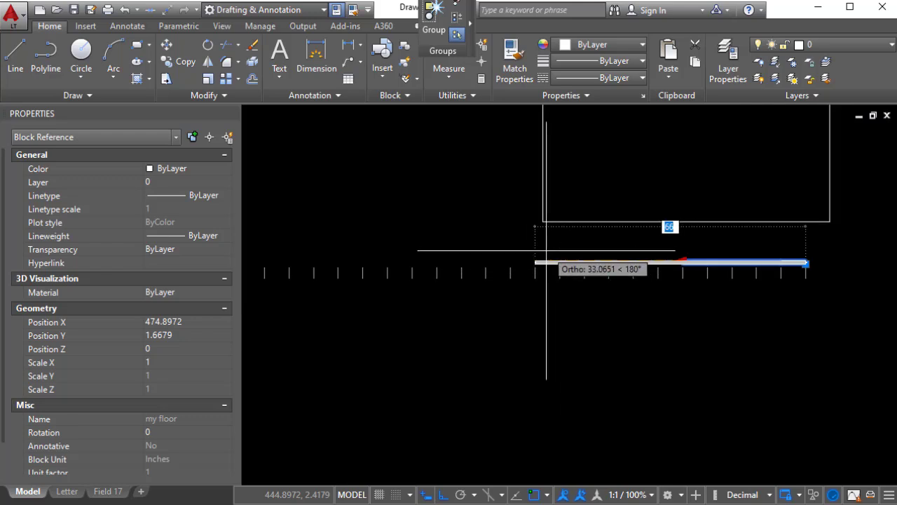
left_click(573, 295)
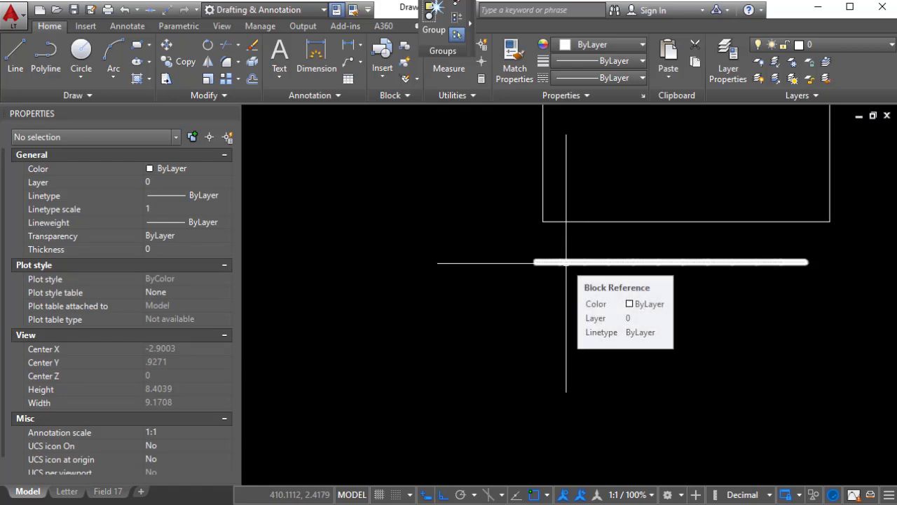
Step: In the my floor block, give Distance1 a Dist maximum of 200, then close the Block Editor
double_click(566, 263)
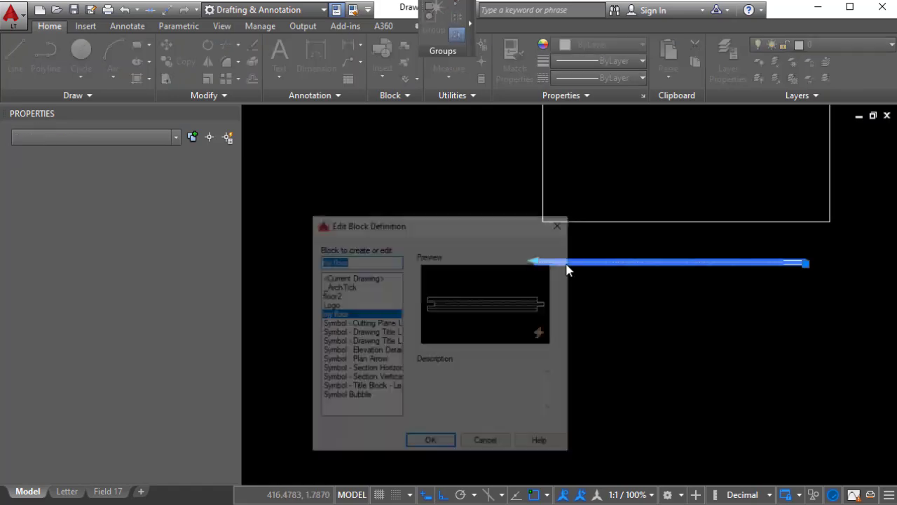
key("Return")
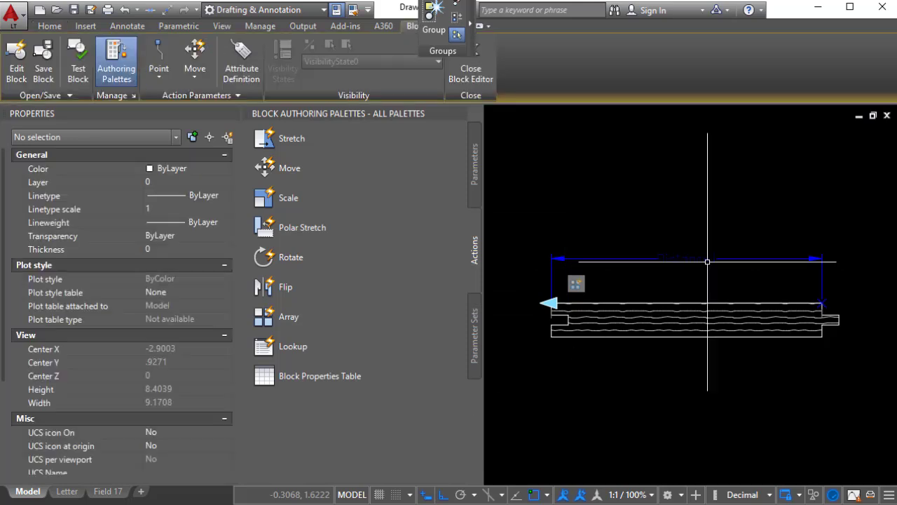
left_click(751, 266)
left_click(712, 209)
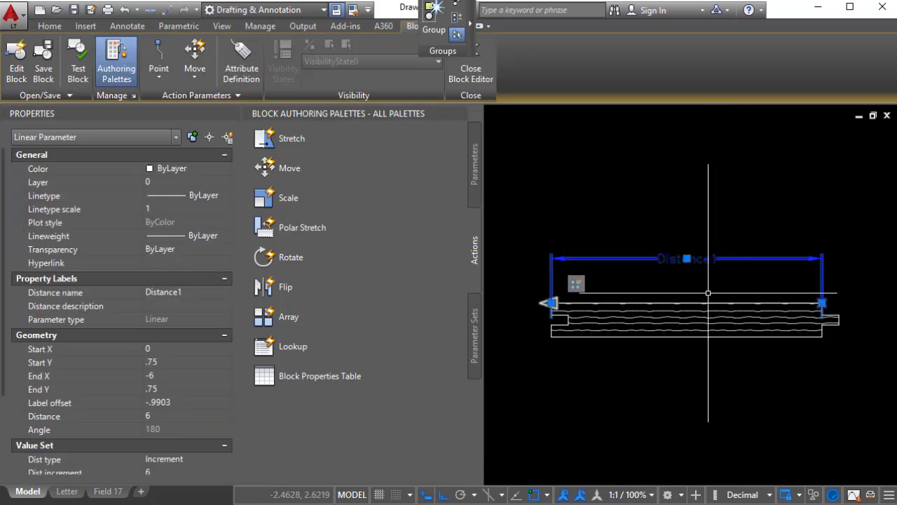
scroll(161, 357, "down", 2)
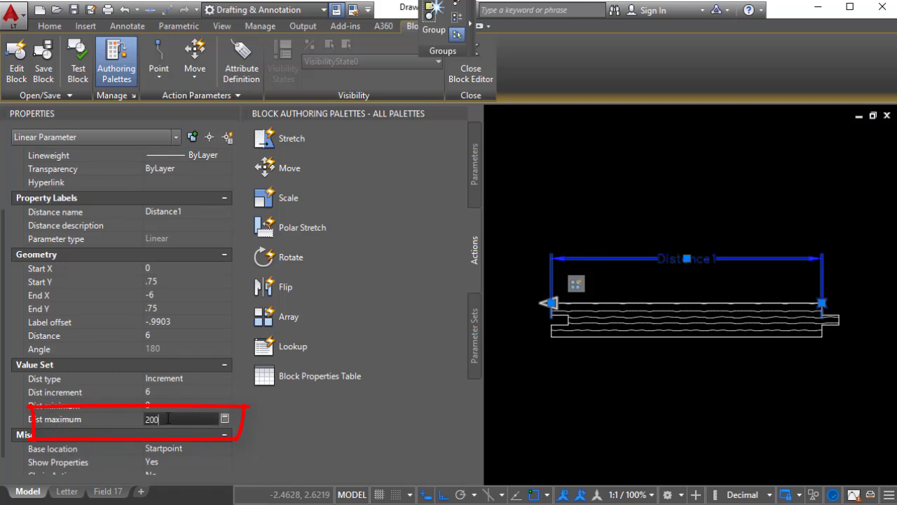
left_click(478, 68)
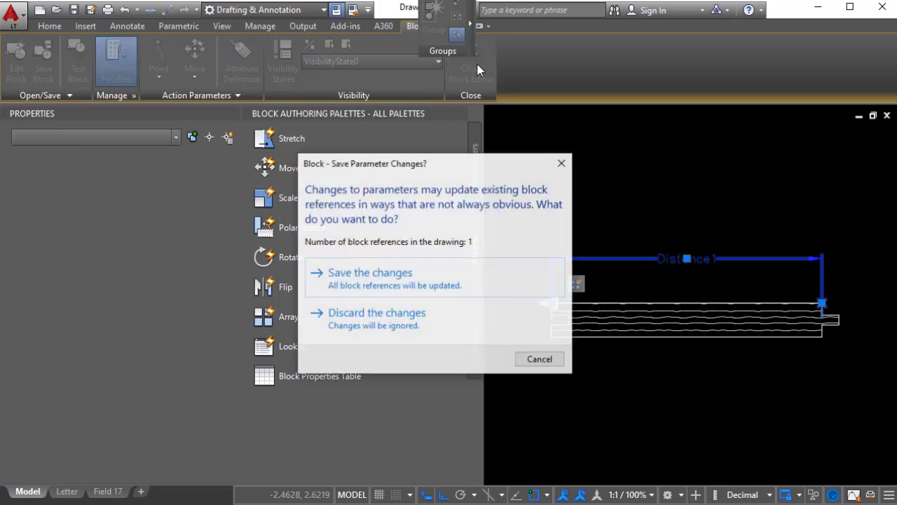
Step: Save the parameter changes, then stretch the my floor block leftward using its arrow grip
left_click(363, 281)
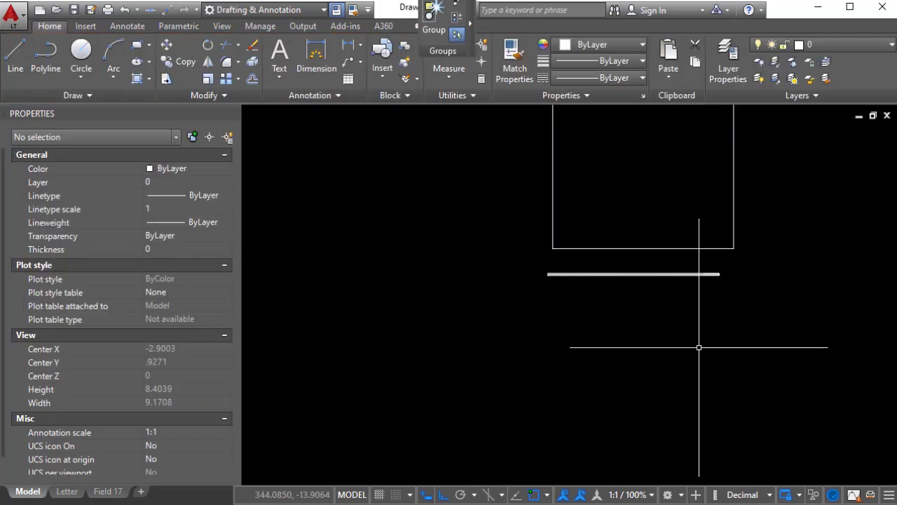
left_click(651, 310)
left_click(594, 260)
left_click(547, 274)
scroll(546, 275, "down", 4)
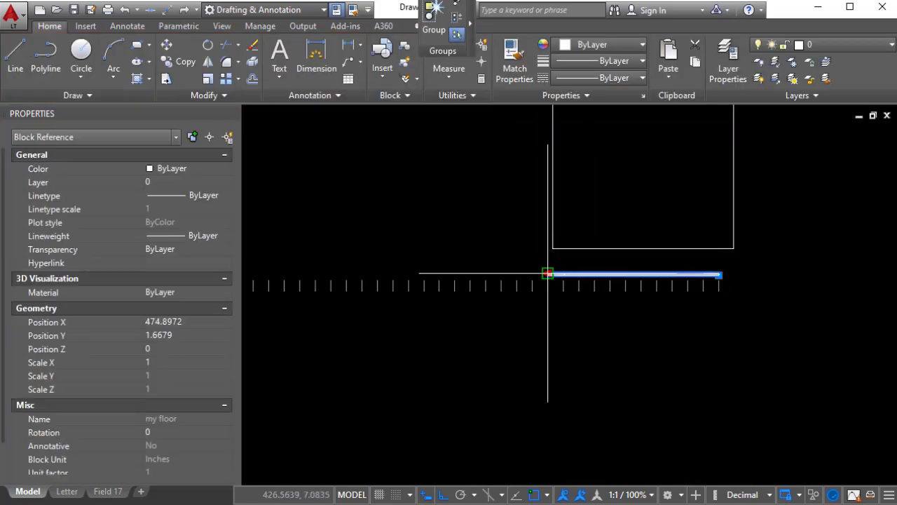
left_click(459, 286)
Step: Drag the block's left end out to the room's edge, then deselect it
scroll(414, 310, "up", 4)
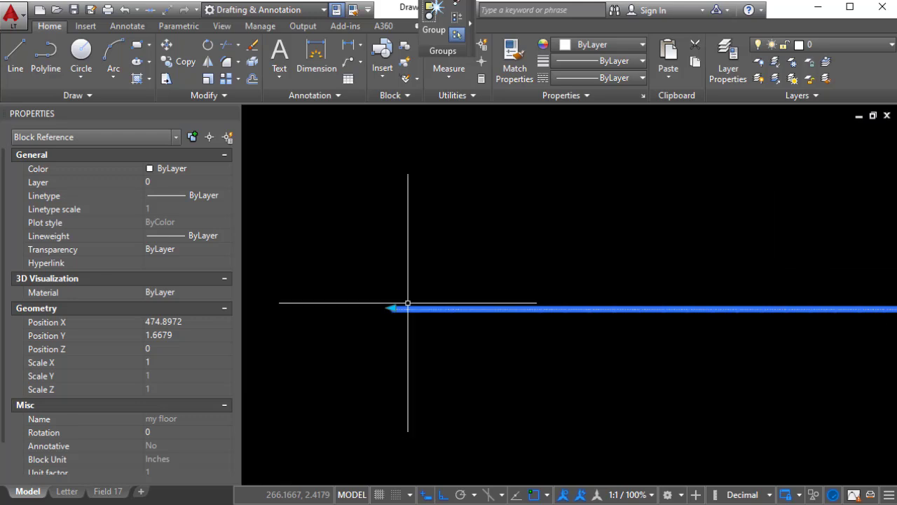
scroll(413, 306, "down", 4)
scroll(524, 308, "up", 2)
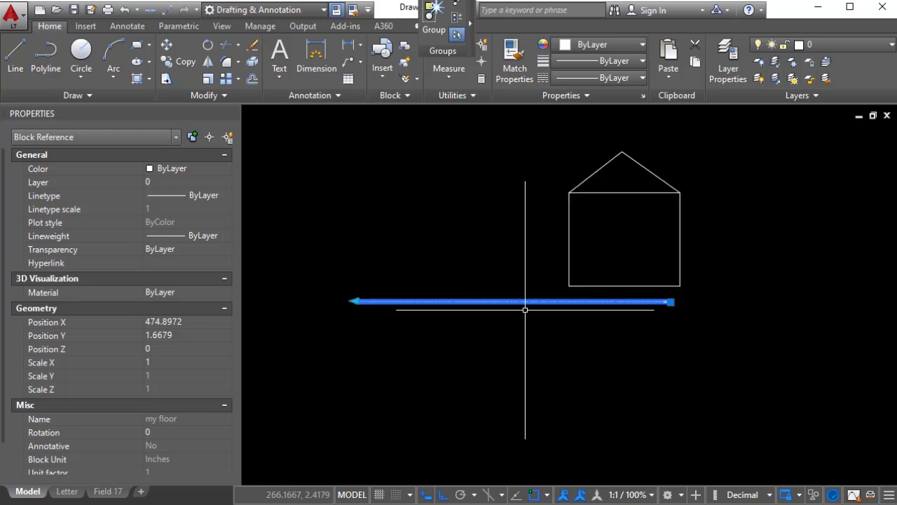
left_click(355, 300)
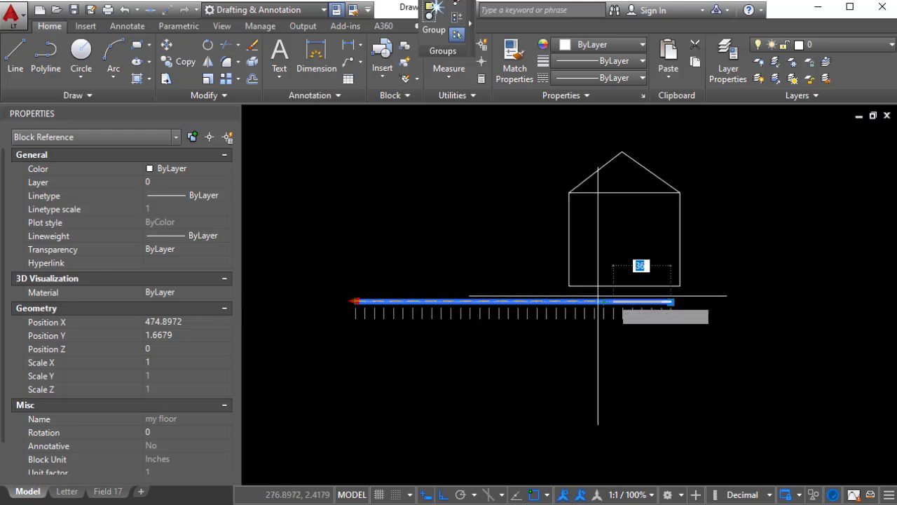
scroll(576, 295, "up", 5)
scroll(617, 270, "down", 1)
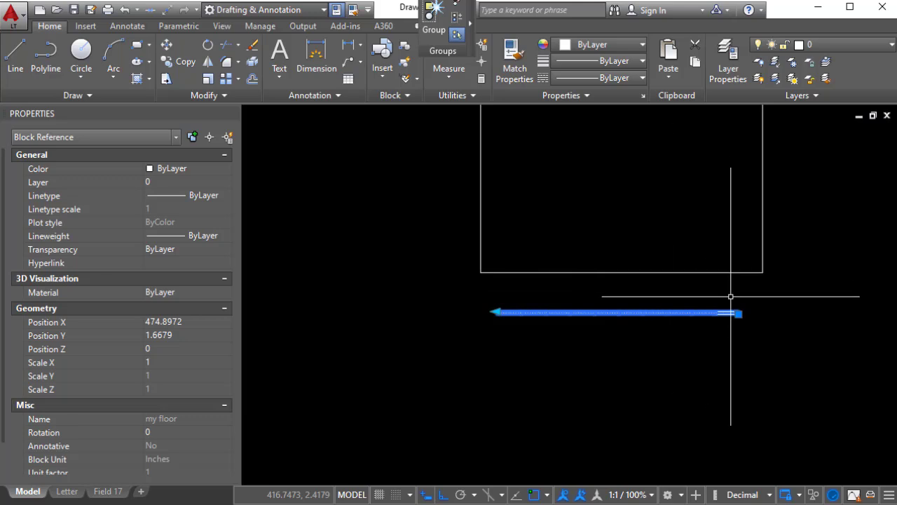
scroll(709, 297, "up", 2)
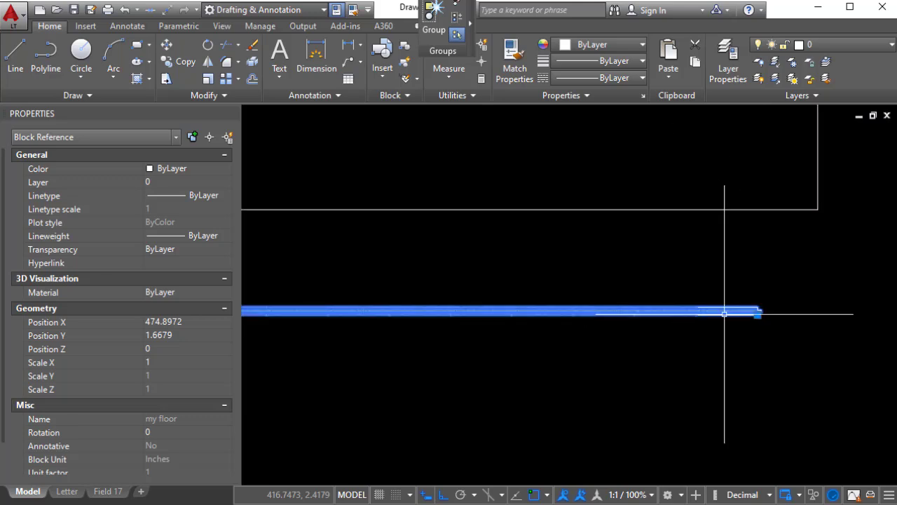
key("Escape")
scroll(736, 326, "up", 2)
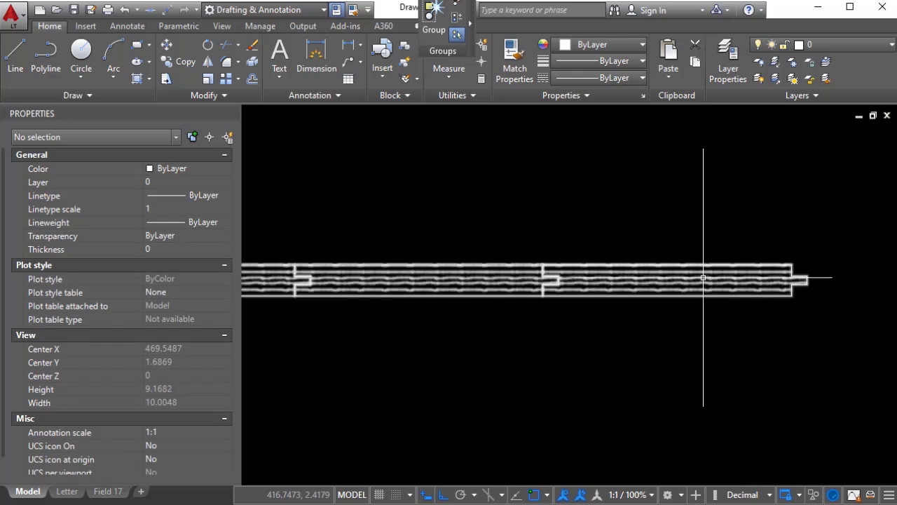
Step: Open my floor in the Block Editor and COPY the plank geometry 6 units to the right
double_click(703, 278)
left_click(430, 443)
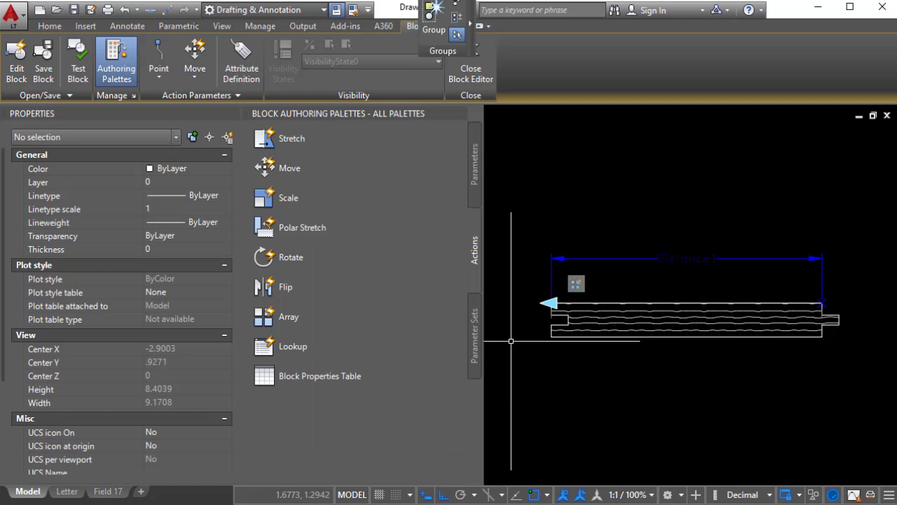
left_click(721, 376)
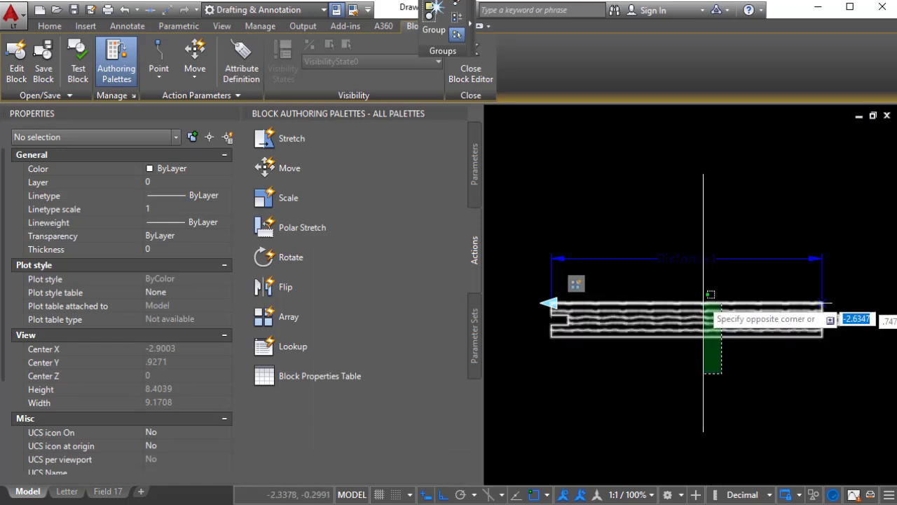
left_click(687, 300)
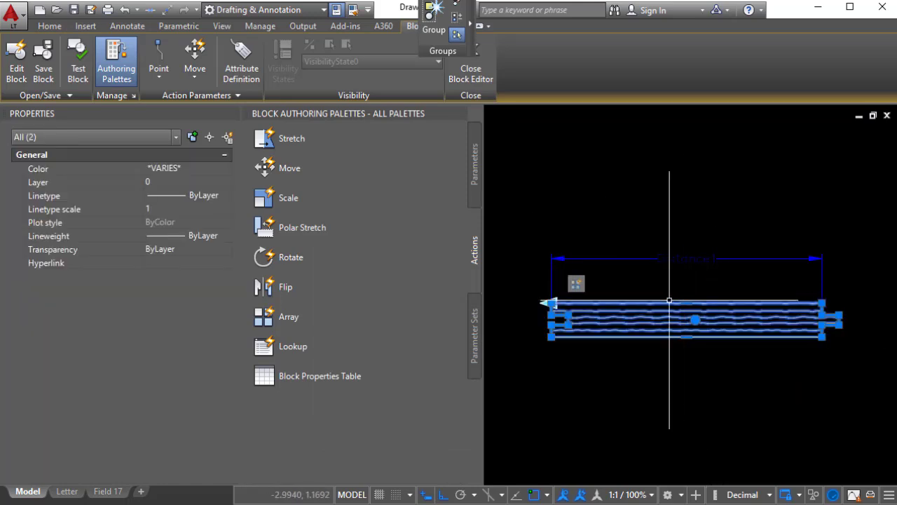
type("co")
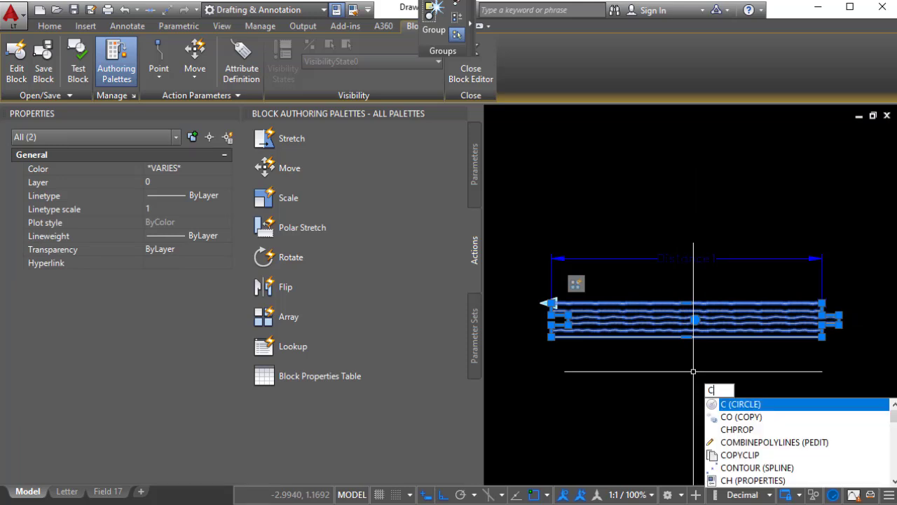
key("Return")
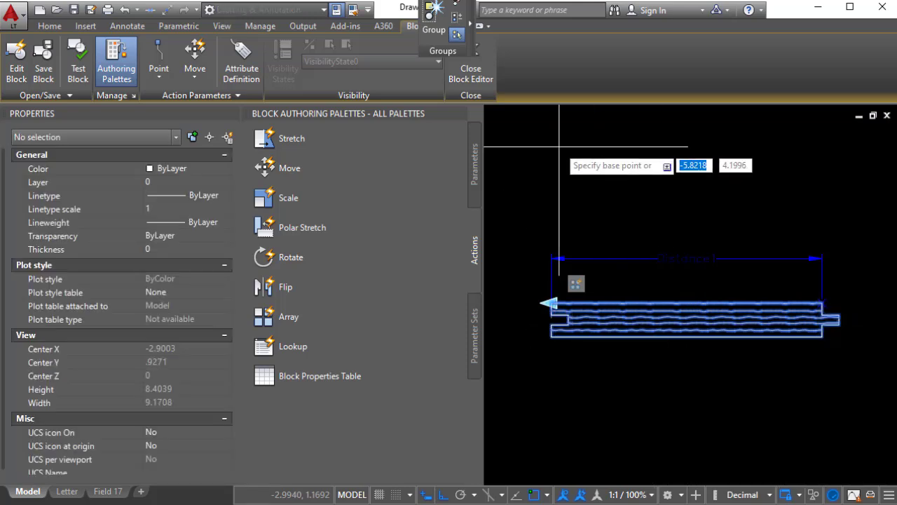
left_click(500, 207)
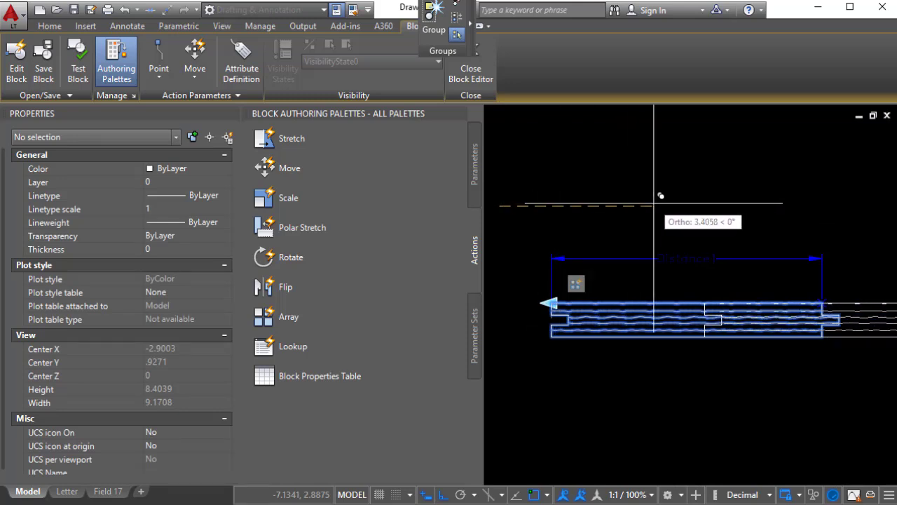
type("6")
key("Return")
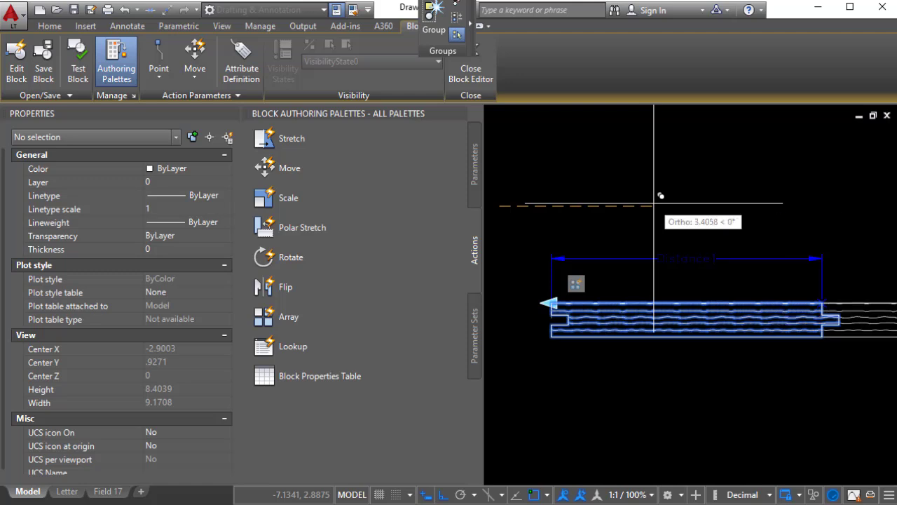
scroll(640, 241, "down", 2)
scroll(771, 256, "up", 1)
scroll(645, 237, "up", 2)
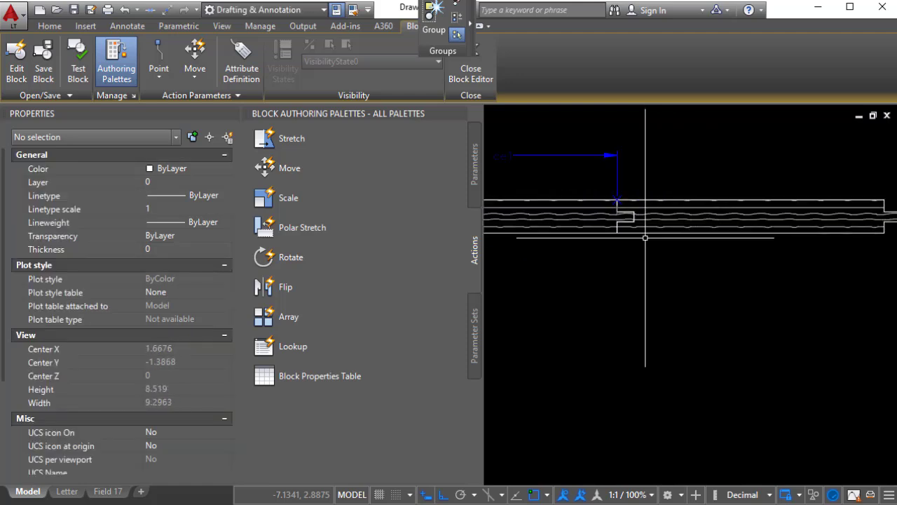
scroll(617, 211, "up", 1)
scroll(670, 277, "down", 2)
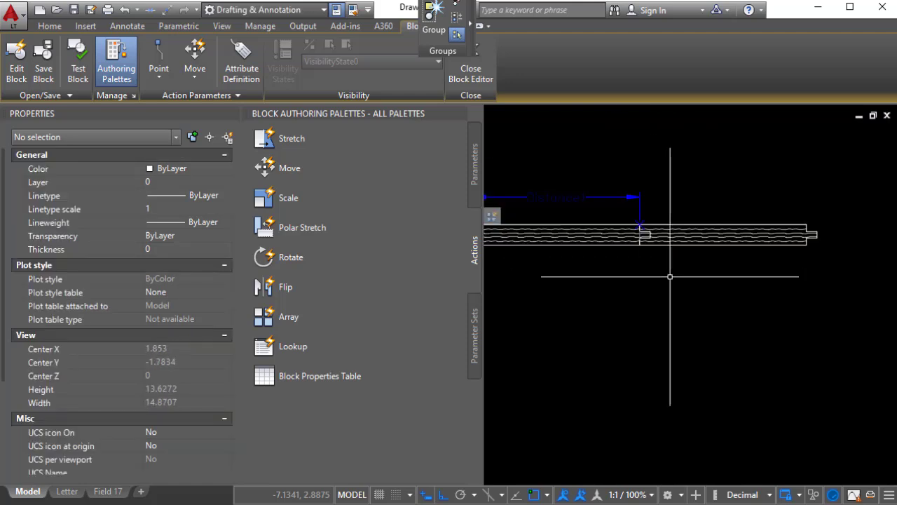
scroll(640, 236, "up", 1)
scroll(717, 281, "down", 3)
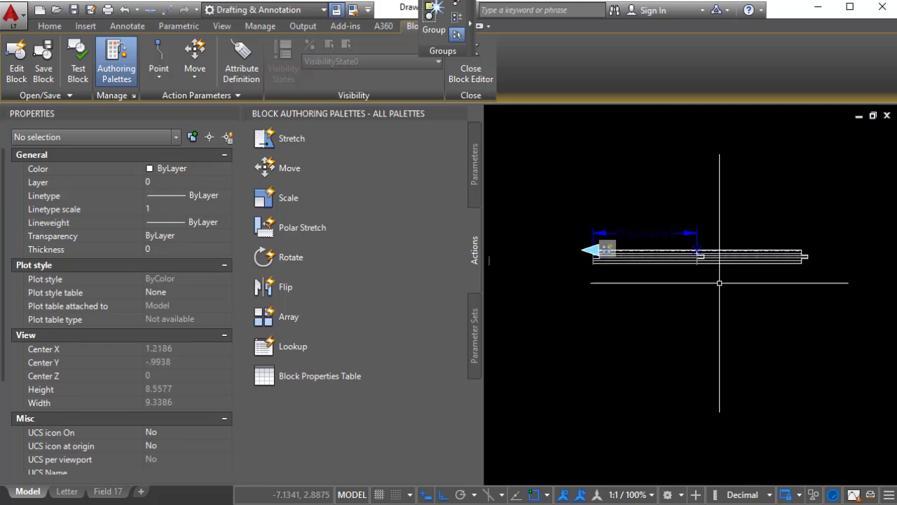
scroll(806, 256, "up", 2)
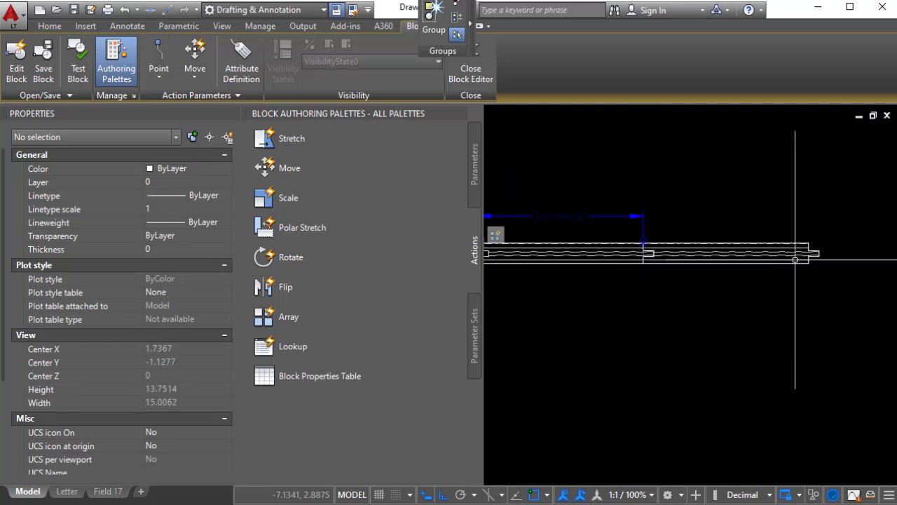
scroll(839, 256, "up", 4)
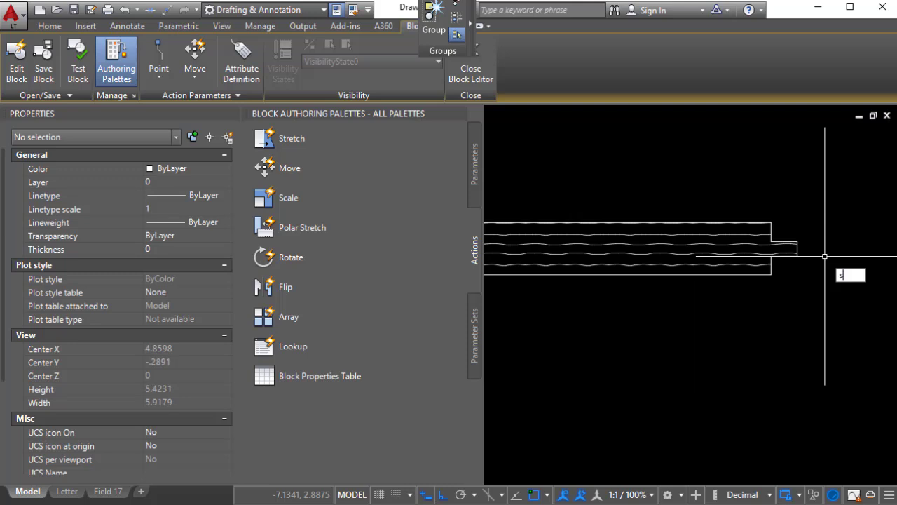
Step: STRETCH the copy's right-end tongue back flush with the block's end
key("Return")
scroll(820, 253, "up", 4)
left_click(829, 320)
left_click(793, 240)
key("Return")
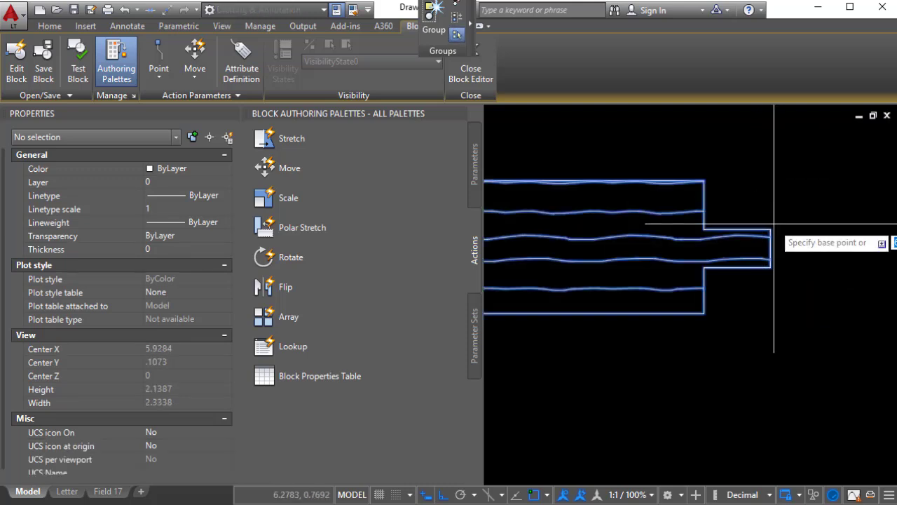
left_click(770, 229)
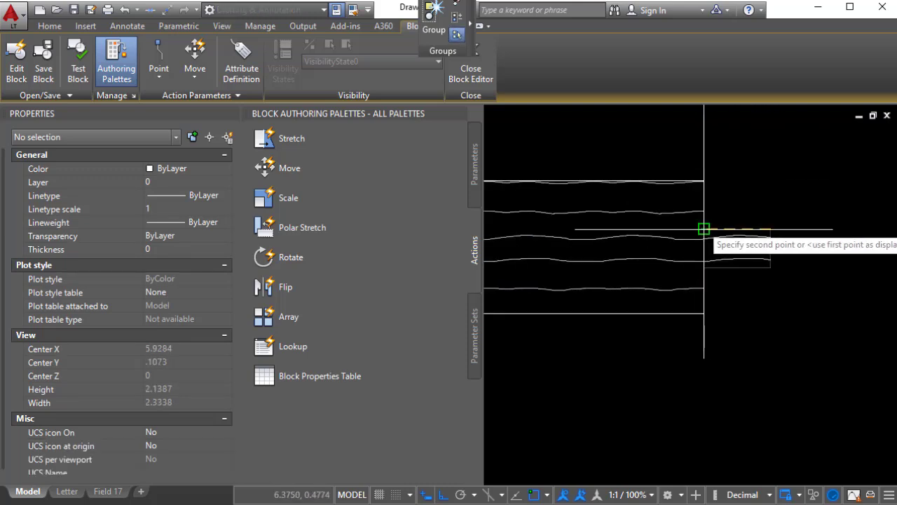
left_click(704, 229)
scroll(757, 273, "down", 8)
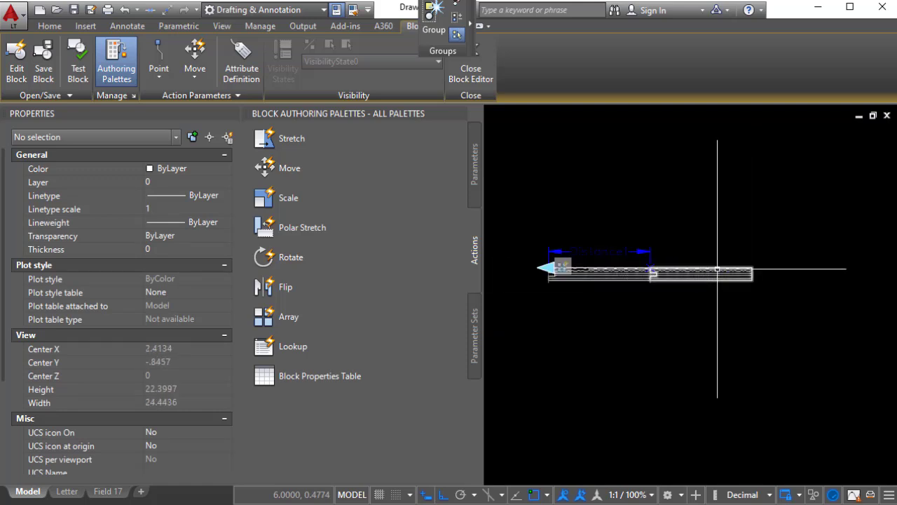
Step: Add a linear Distance2 parameter from the block's corner to its right end
scroll(717, 287, "up", 2)
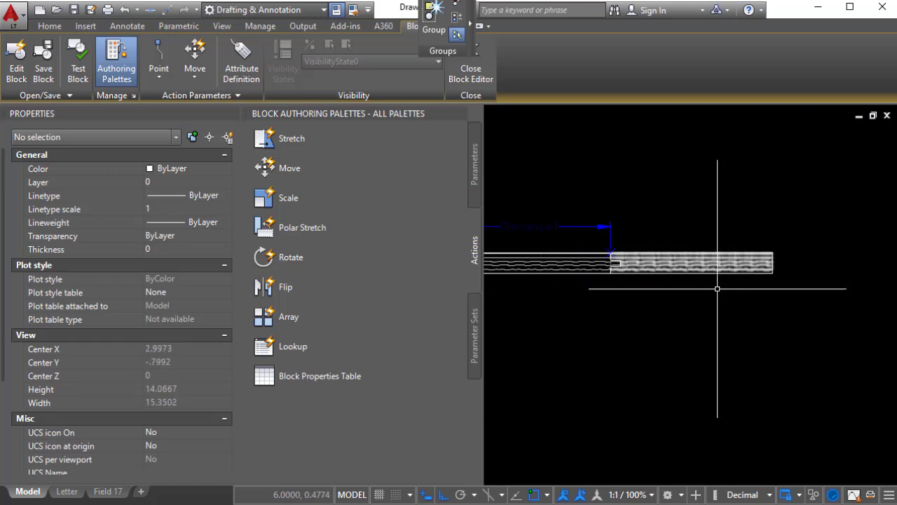
left_click(474, 165)
left_click(278, 230)
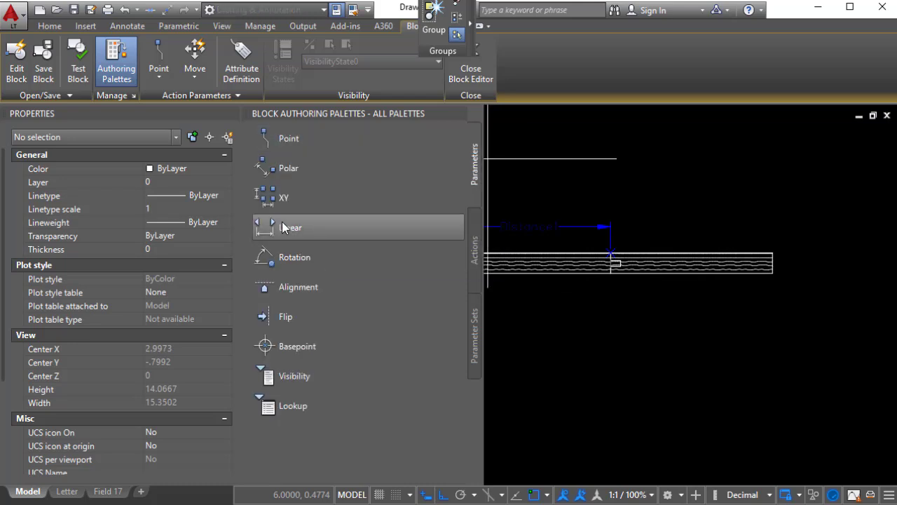
scroll(582, 256, "up", 5)
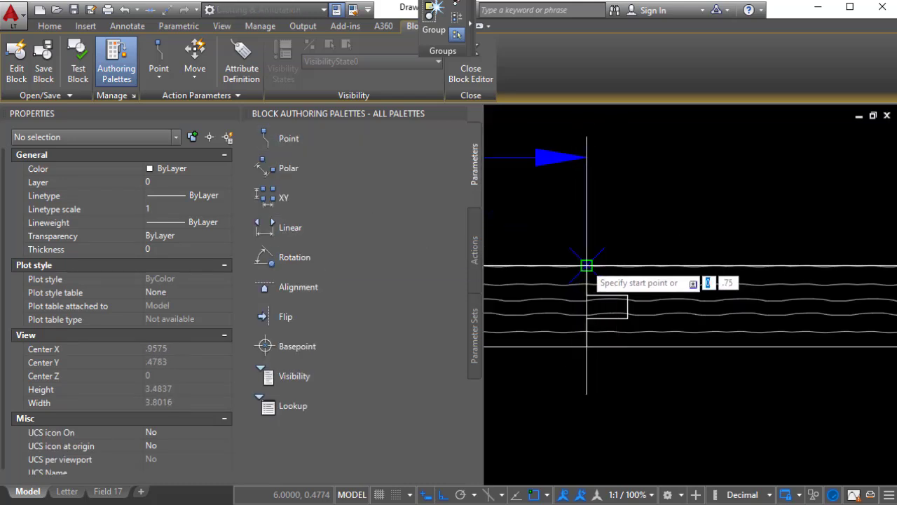
left_click(586, 256)
scroll(586, 260, "down", 4)
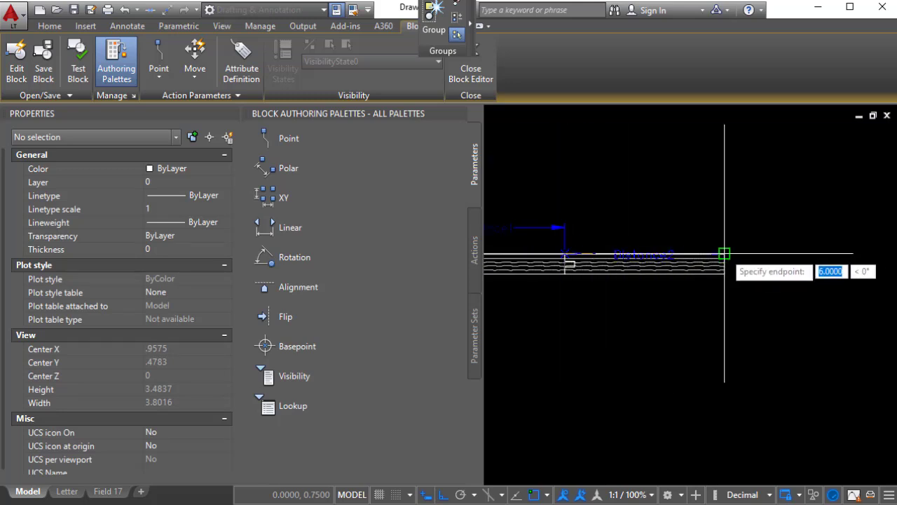
left_click(724, 253)
left_click(657, 226)
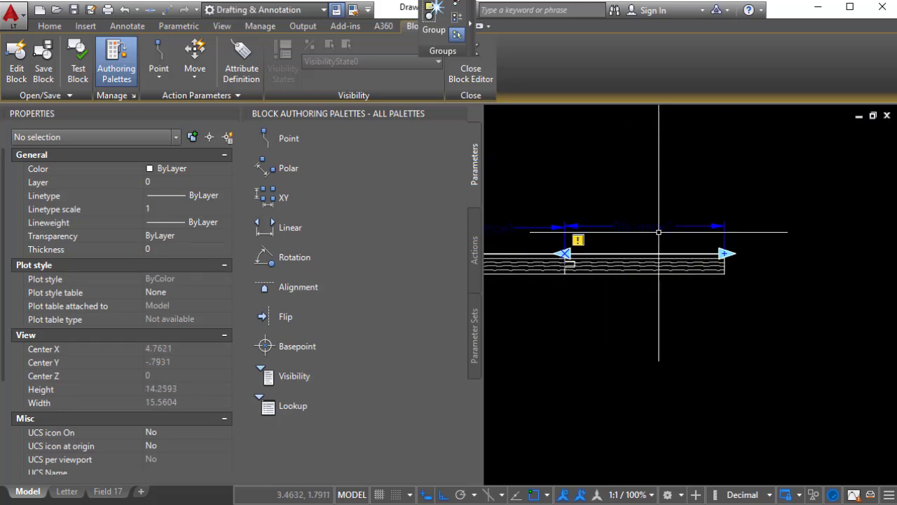
Step: Set Distance2's Number of Grips to 1 and deselect it
left_click(648, 226)
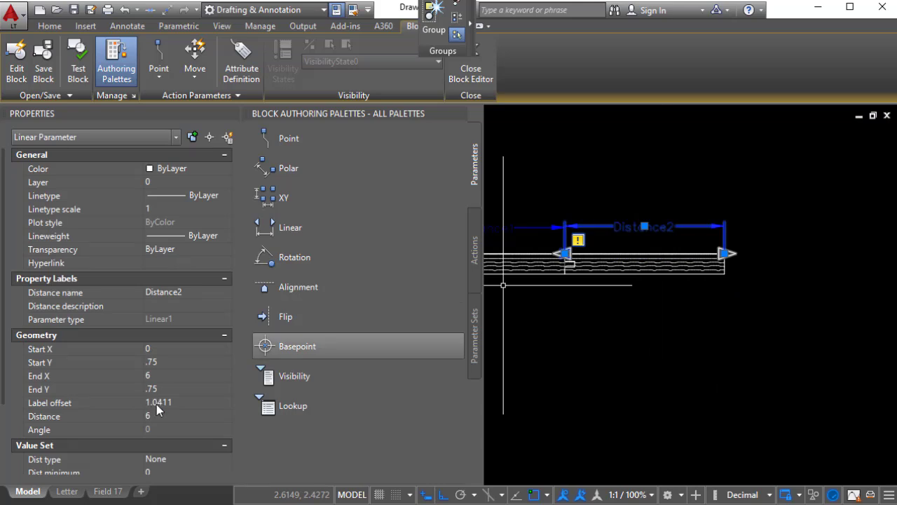
scroll(159, 428, "down", 3)
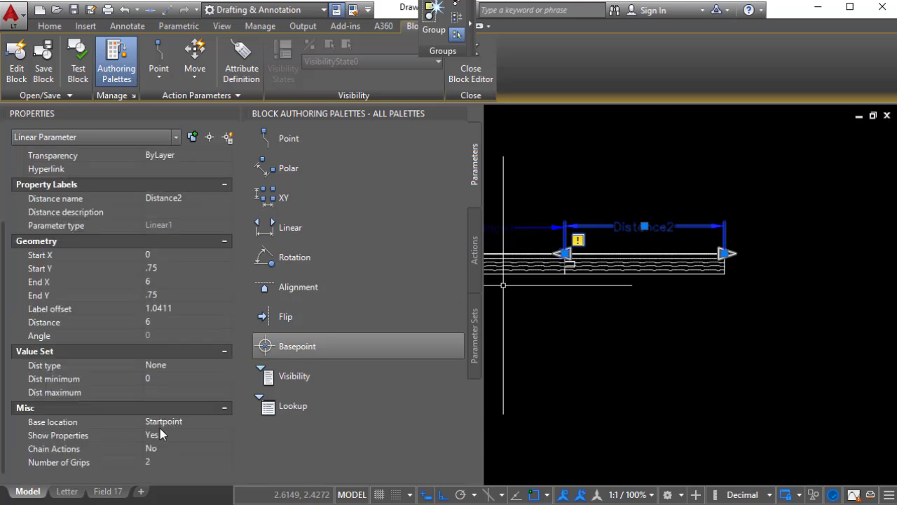
left_click(170, 463)
left_click(174, 482)
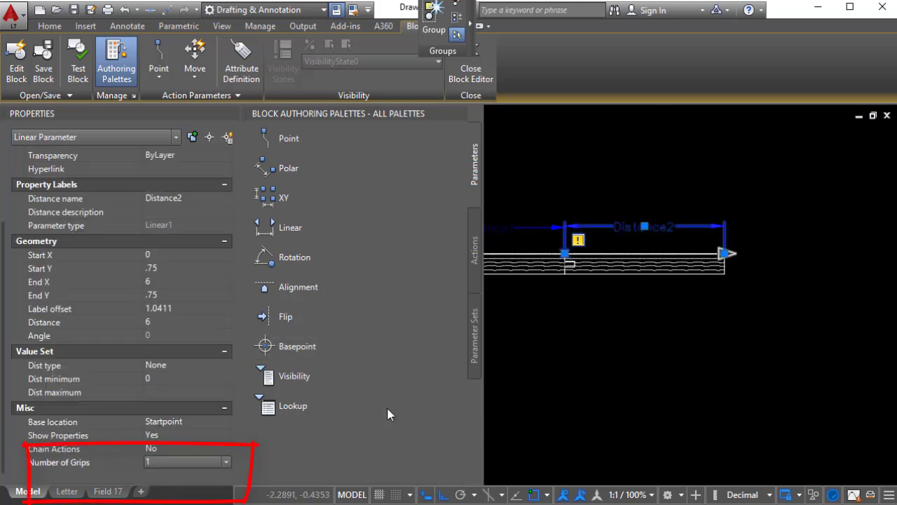
key("Escape")
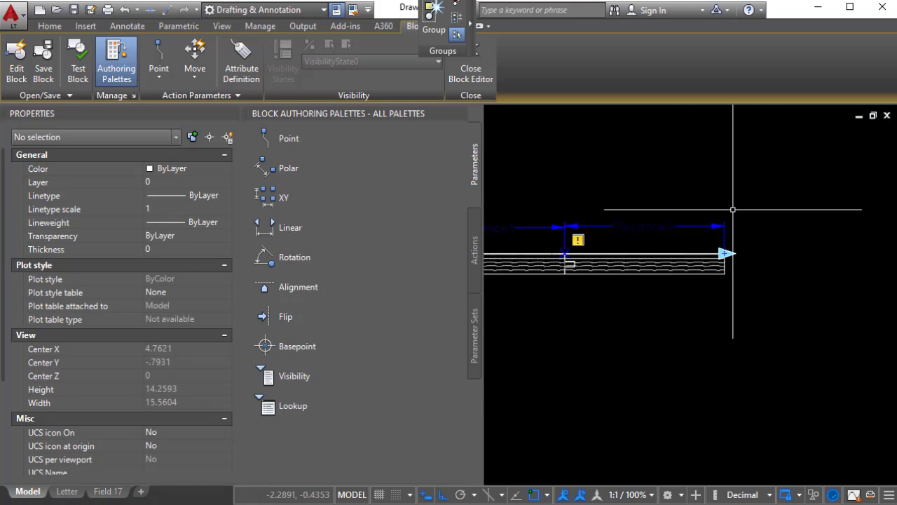
Step: Add a Move action tied to Distance2 that acts on the right-end floor pieces
left_click(477, 258)
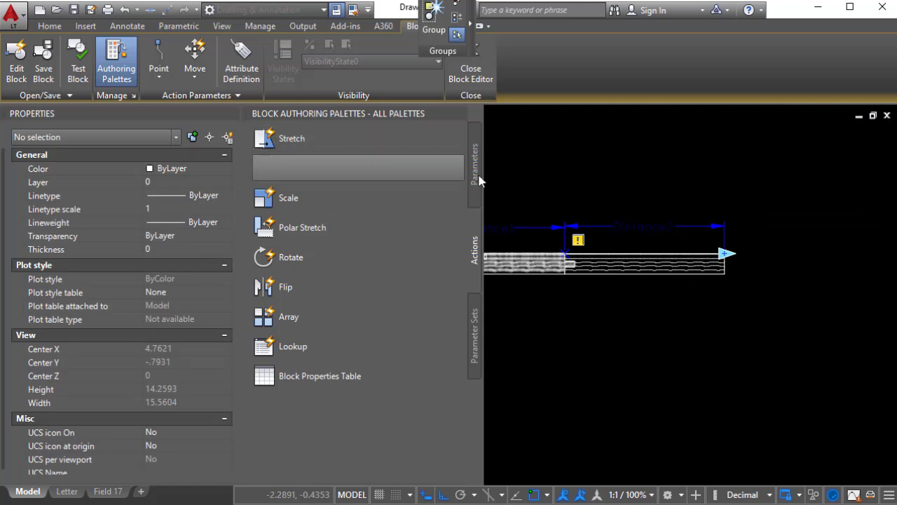
left_click(290, 168)
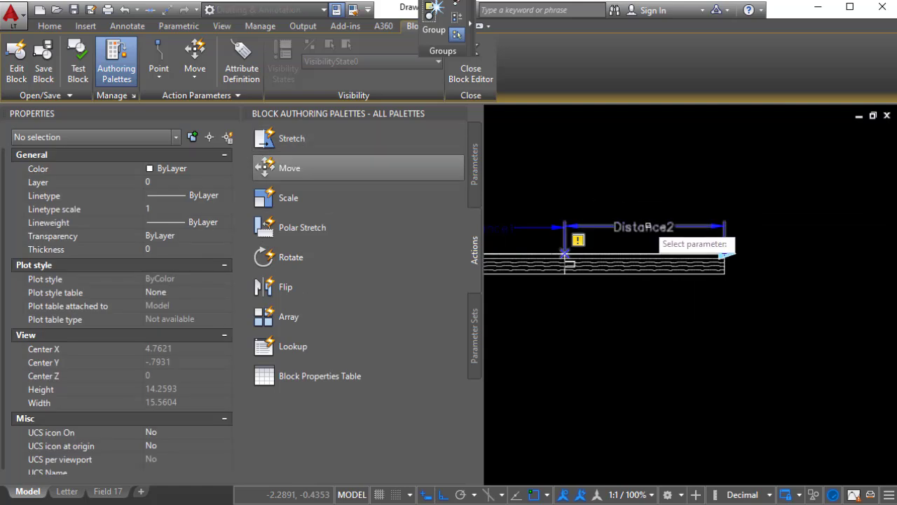
left_click(644, 227)
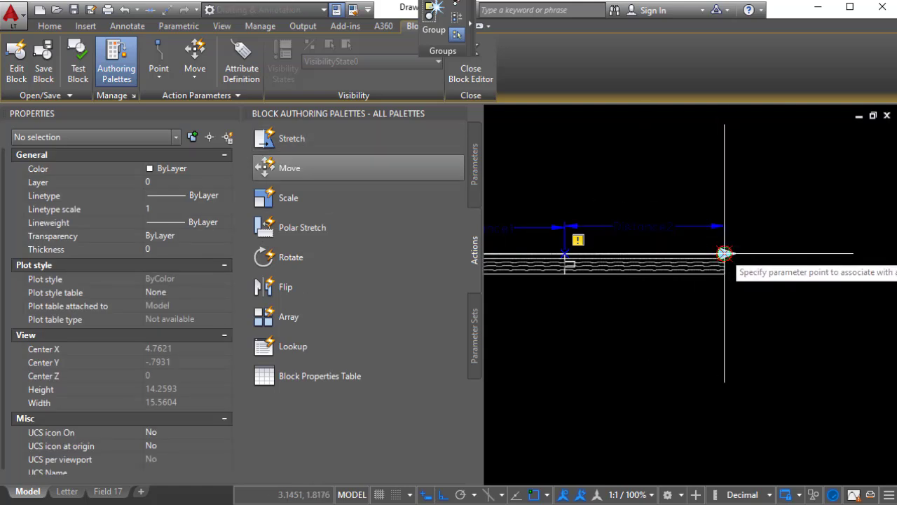
left_click(638, 177)
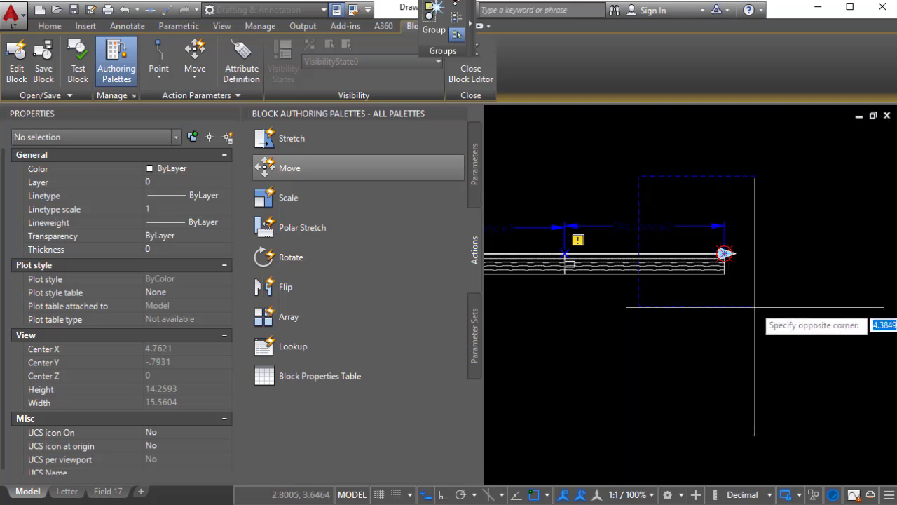
left_click(769, 326)
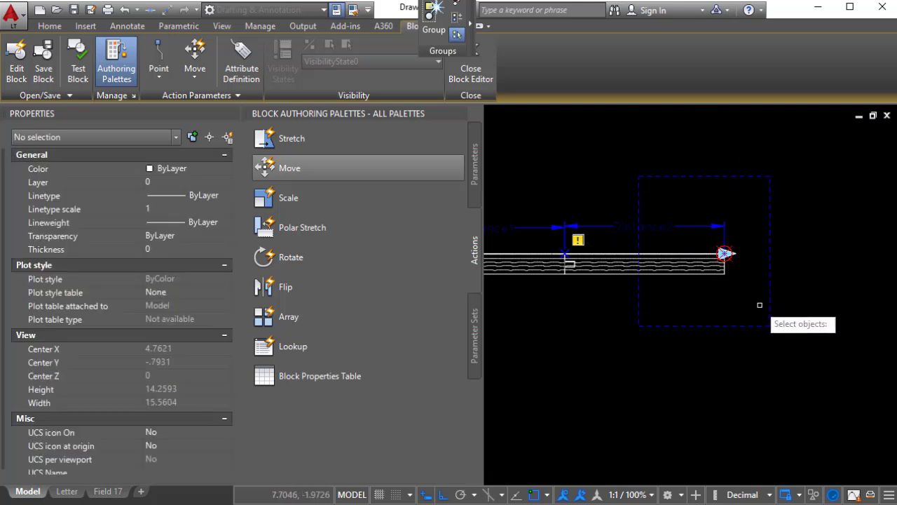
left_click(759, 305)
left_click(680, 204)
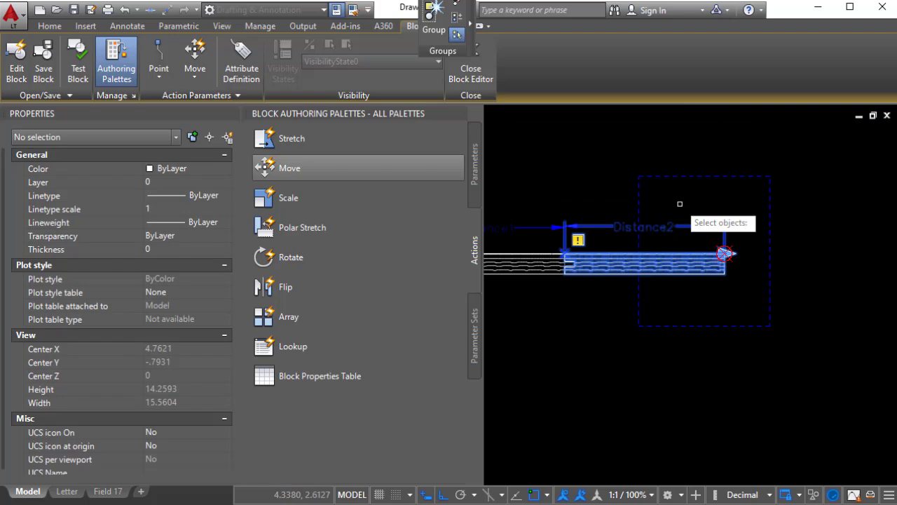
key("Return")
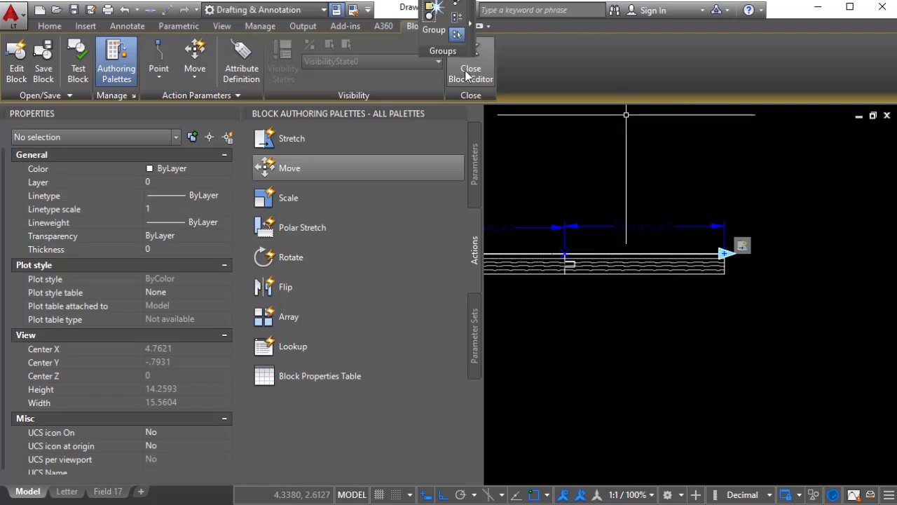
Step: Close the Block Editor, saving the changes to my floor
left_click(468, 74)
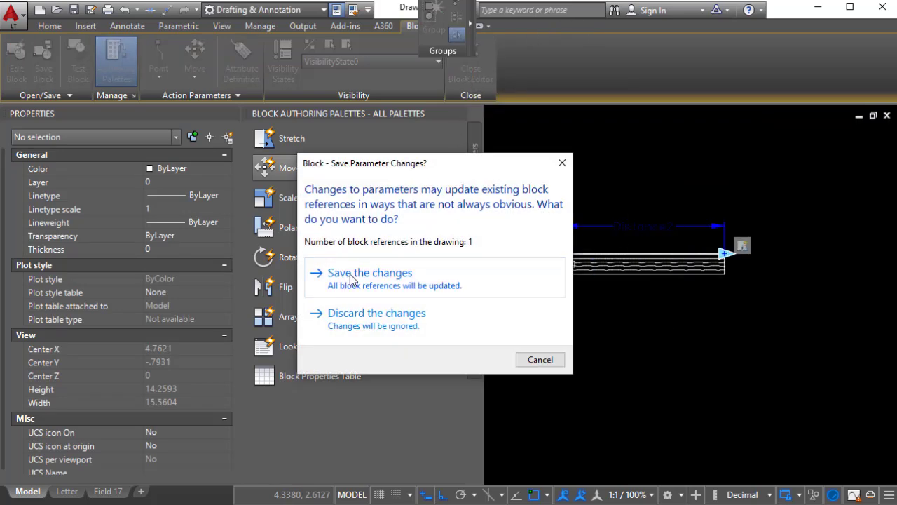
left_click(353, 279)
scroll(635, 255, "down", 4)
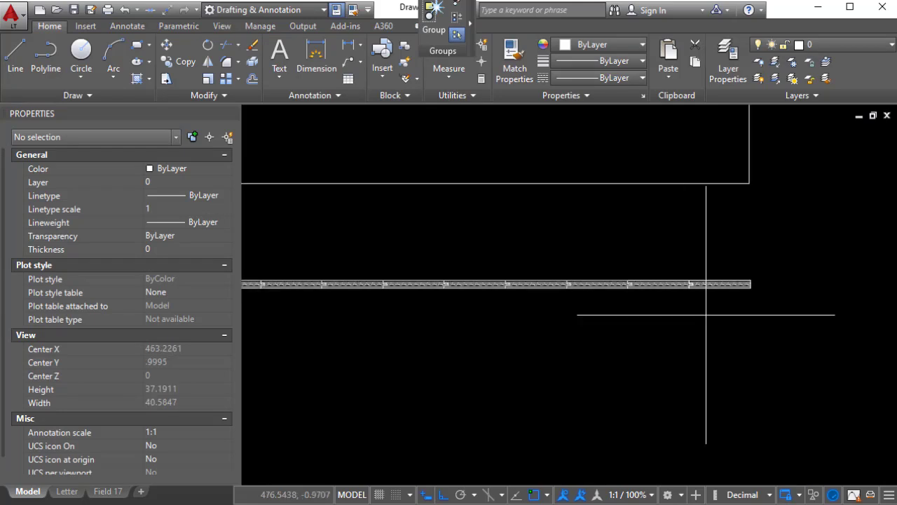
Step: Select the floor block and shorten it by grip-stretching its right end
left_click(700, 290)
left_click(641, 258)
scroll(733, 308, "down", 3)
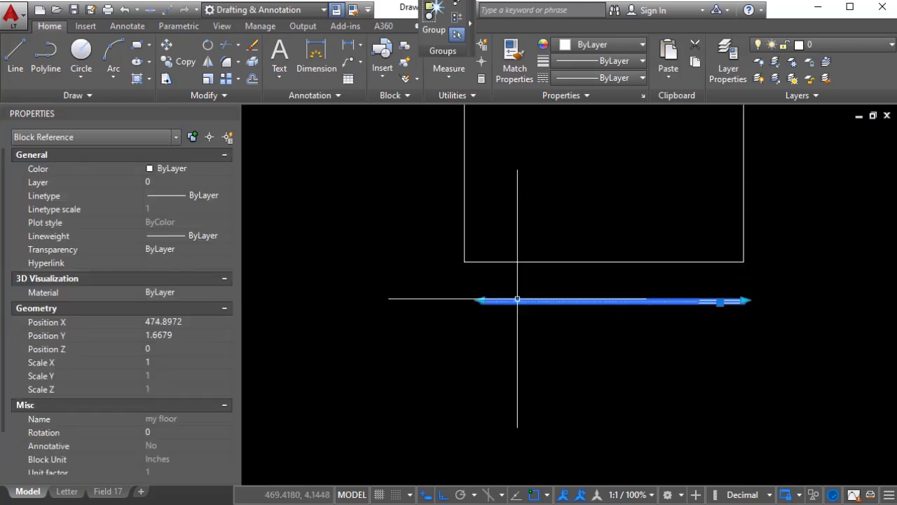
scroll(517, 299, "up", 4)
left_click(420, 308)
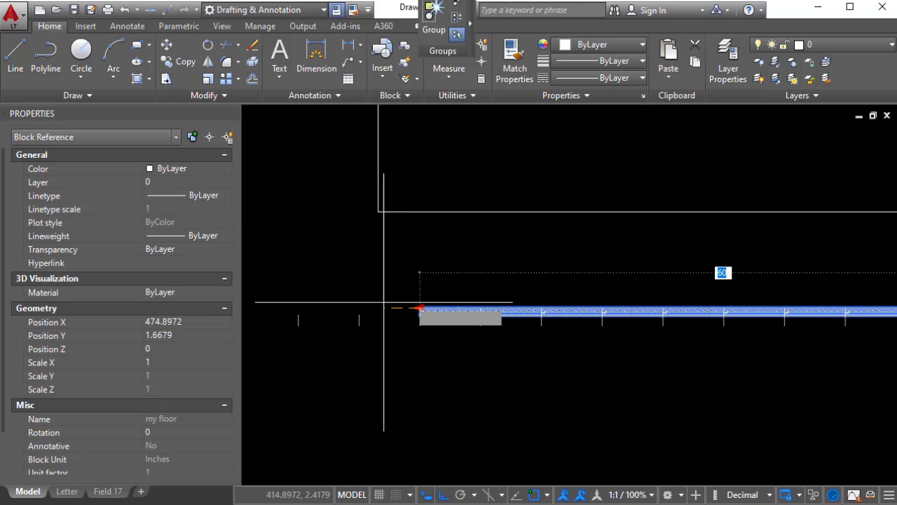
key("Escape")
scroll(344, 316, "down", 6)
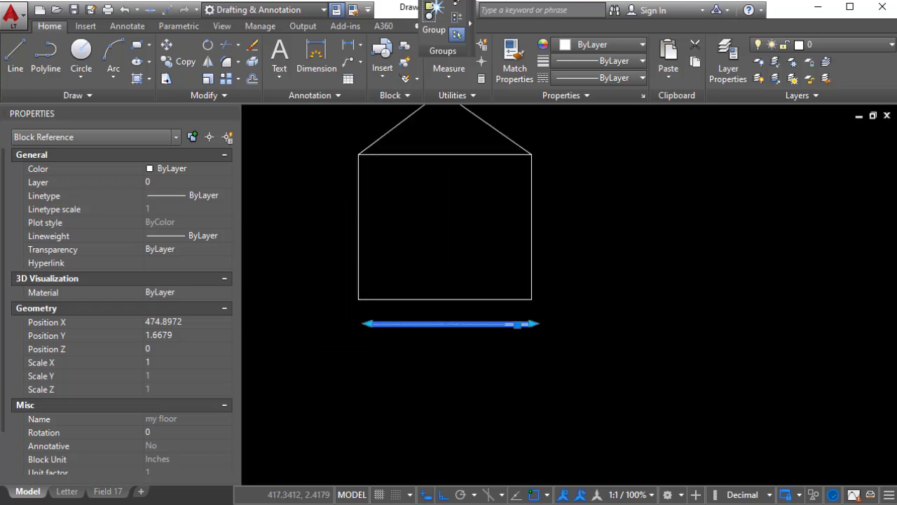
scroll(536, 322, "up", 10)
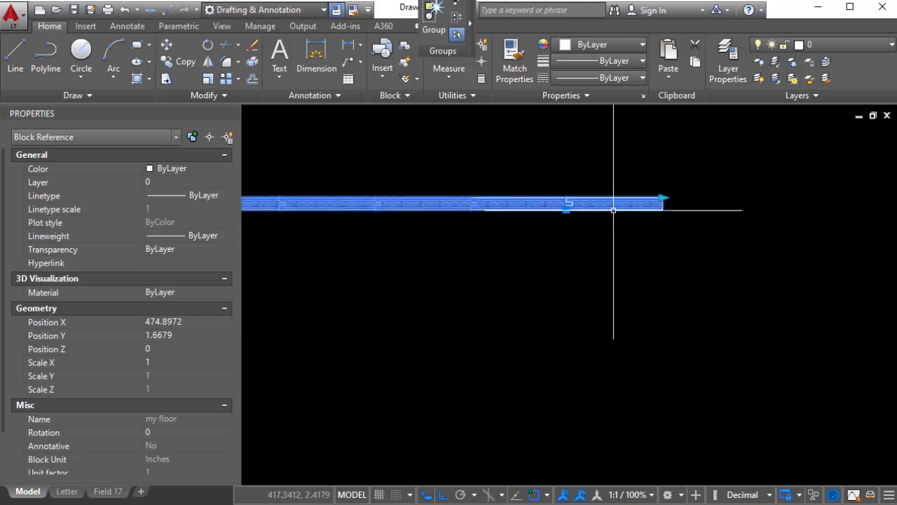
left_click(752, 198)
left_click(752, 198)
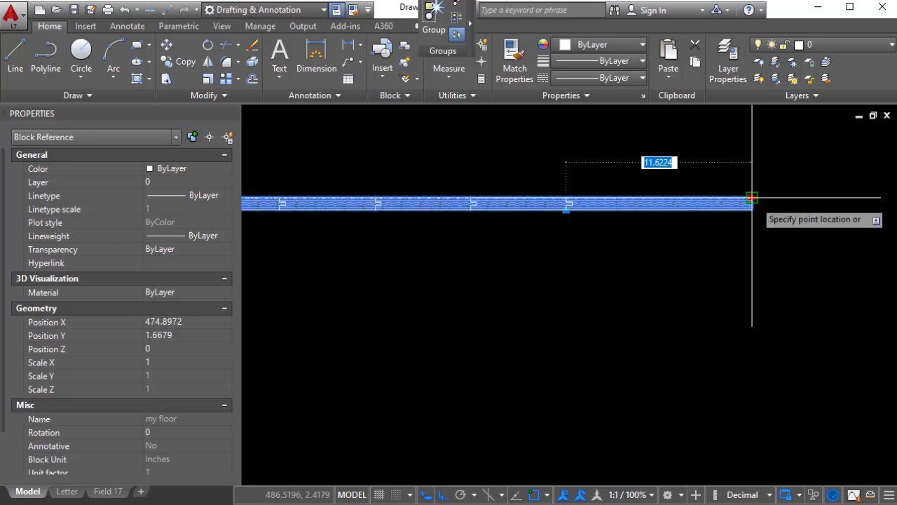
left_click(615, 201)
scroll(691, 255, "down", 3)
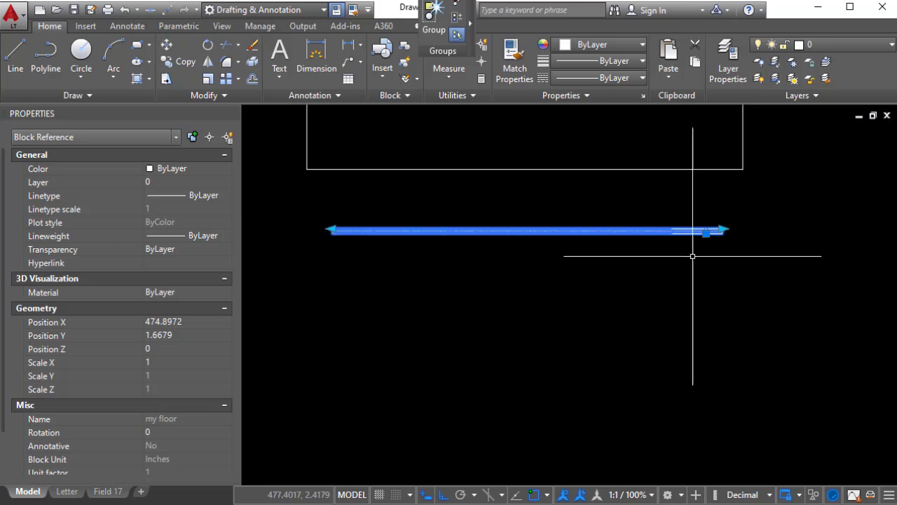
Step: Drag the floor block up to the room's floor level and shift it left
left_click(706, 233)
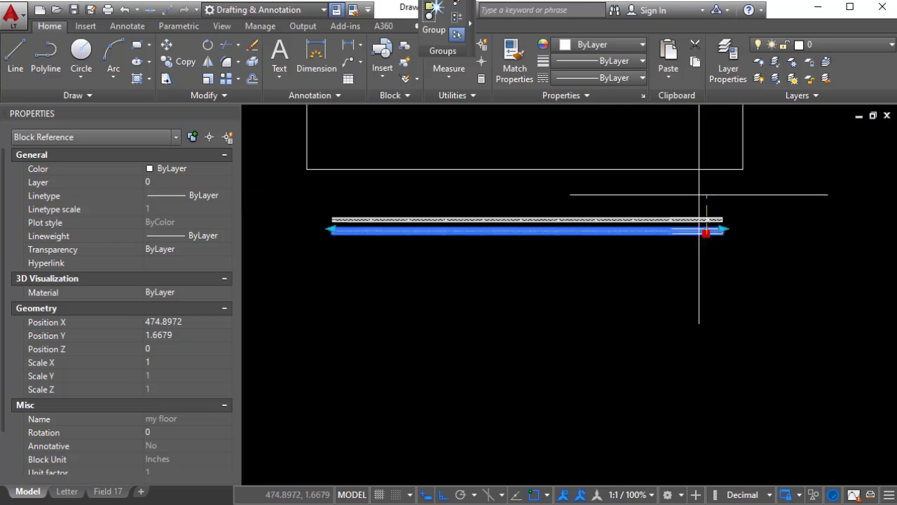
scroll(705, 234, "up", 2)
left_click(726, 183)
scroll(814, 206, "down", 2)
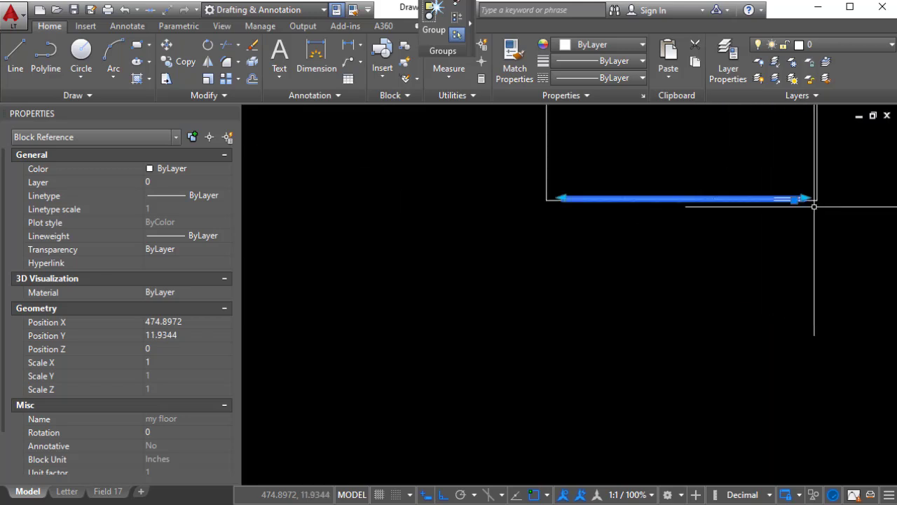
scroll(521, 209, "up", 2)
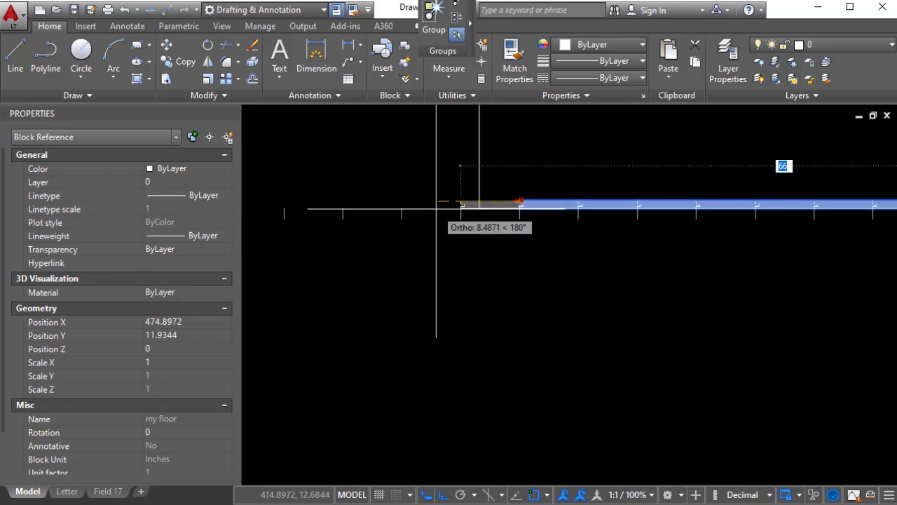
left_click(472, 201)
Step: MOVE the floor block from its left end to the room's bottom-left corner
left_click(458, 234)
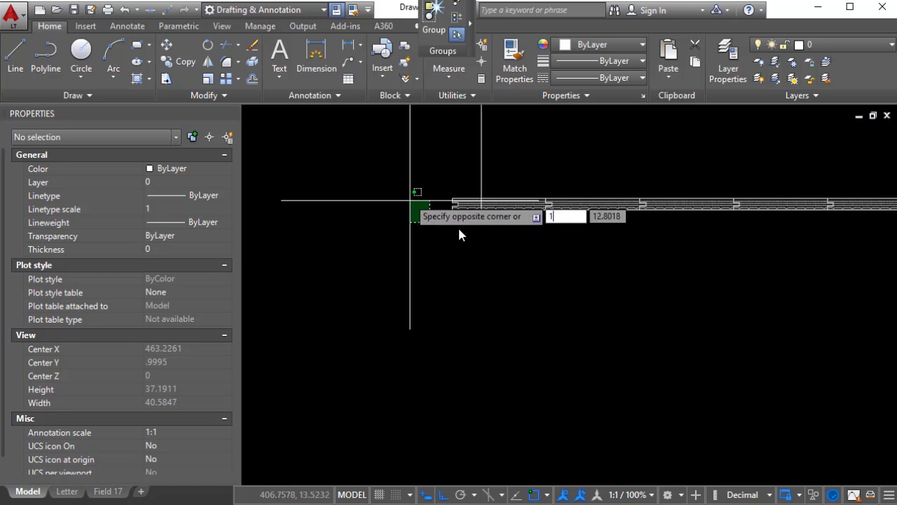
left_click(438, 180)
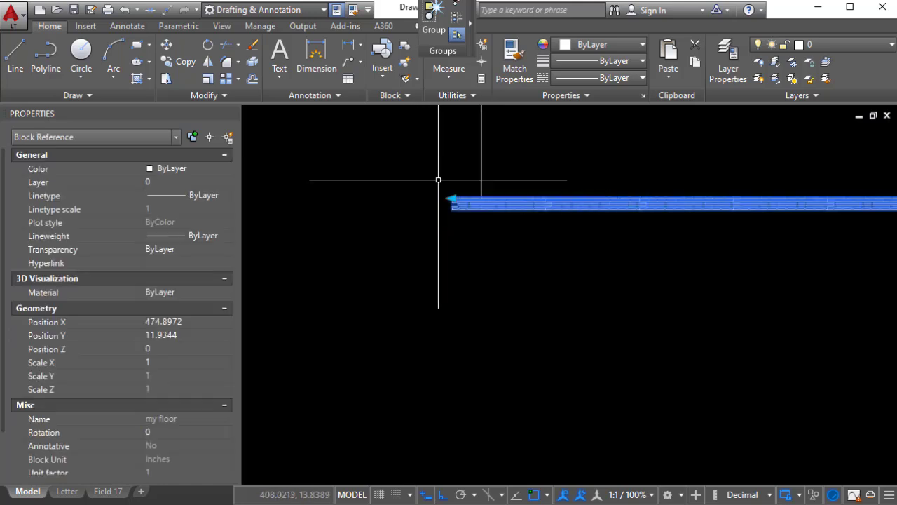
key("Return")
scroll(428, 229, "up", 4)
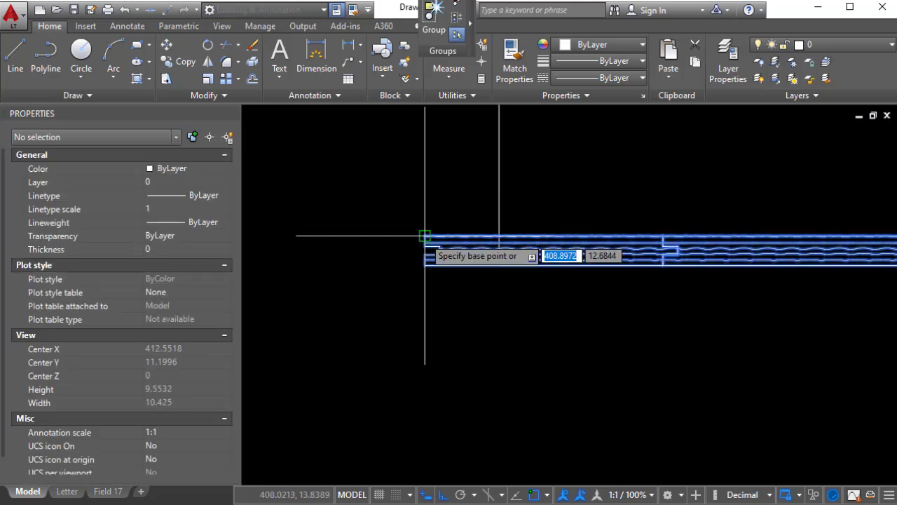
left_click(424, 235)
left_click(501, 237)
scroll(486, 240, "down", 5)
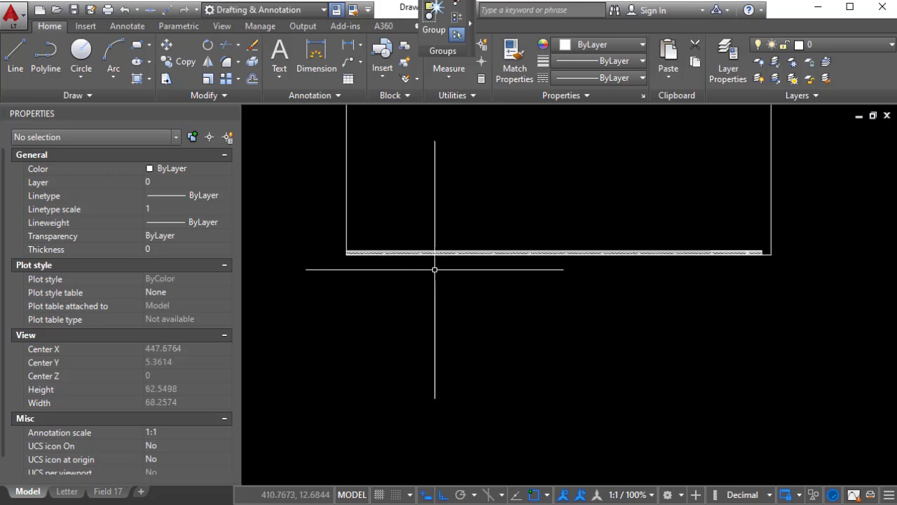
scroll(717, 253, "up", 3)
scroll(525, 316, "up", 3)
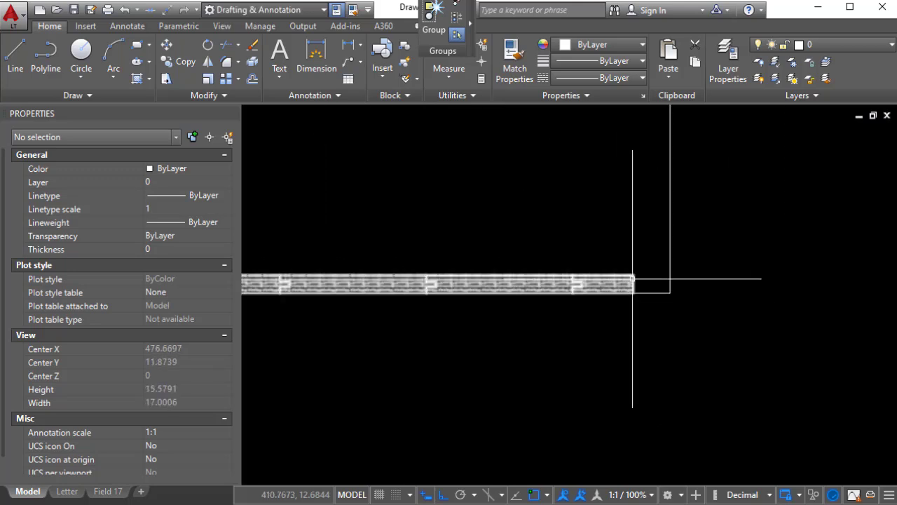
Step: Grip-stretch the floor's right end out to the room's right wall
left_click(632, 279)
left_click(634, 277)
left_click(633, 275)
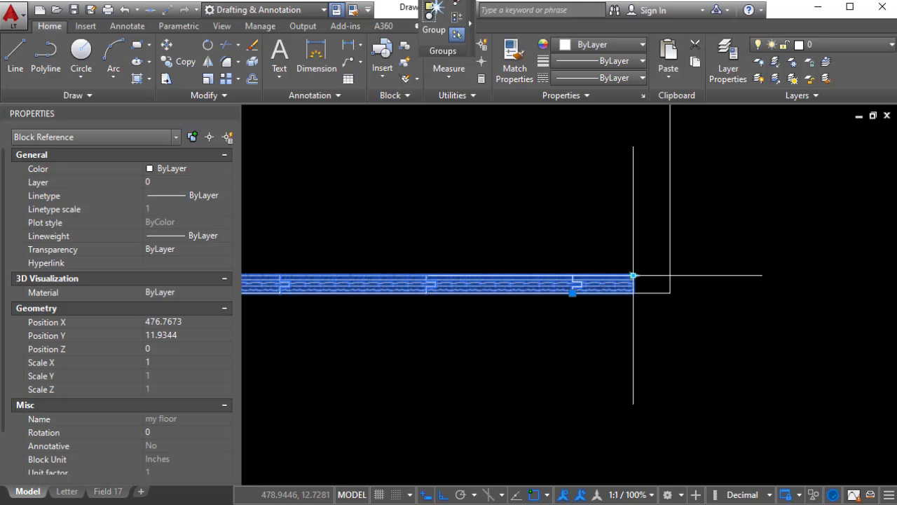
left_click(633, 275)
left_click(669, 275)
scroll(732, 281, "down", 4)
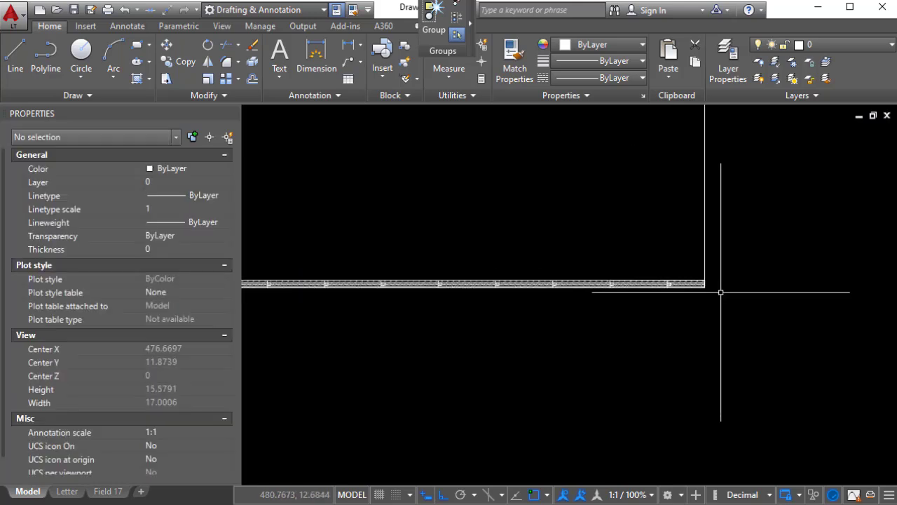
scroll(715, 301, "down", 10)
scroll(676, 284, "up", 2)
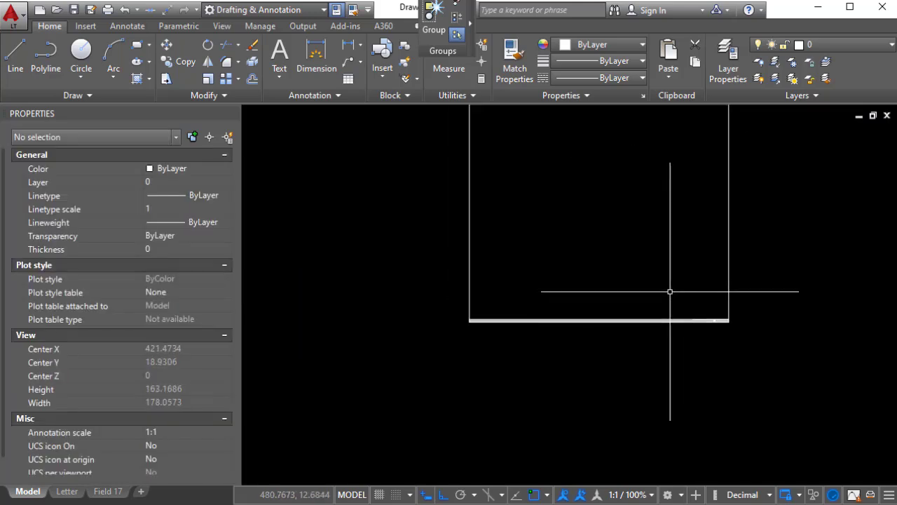